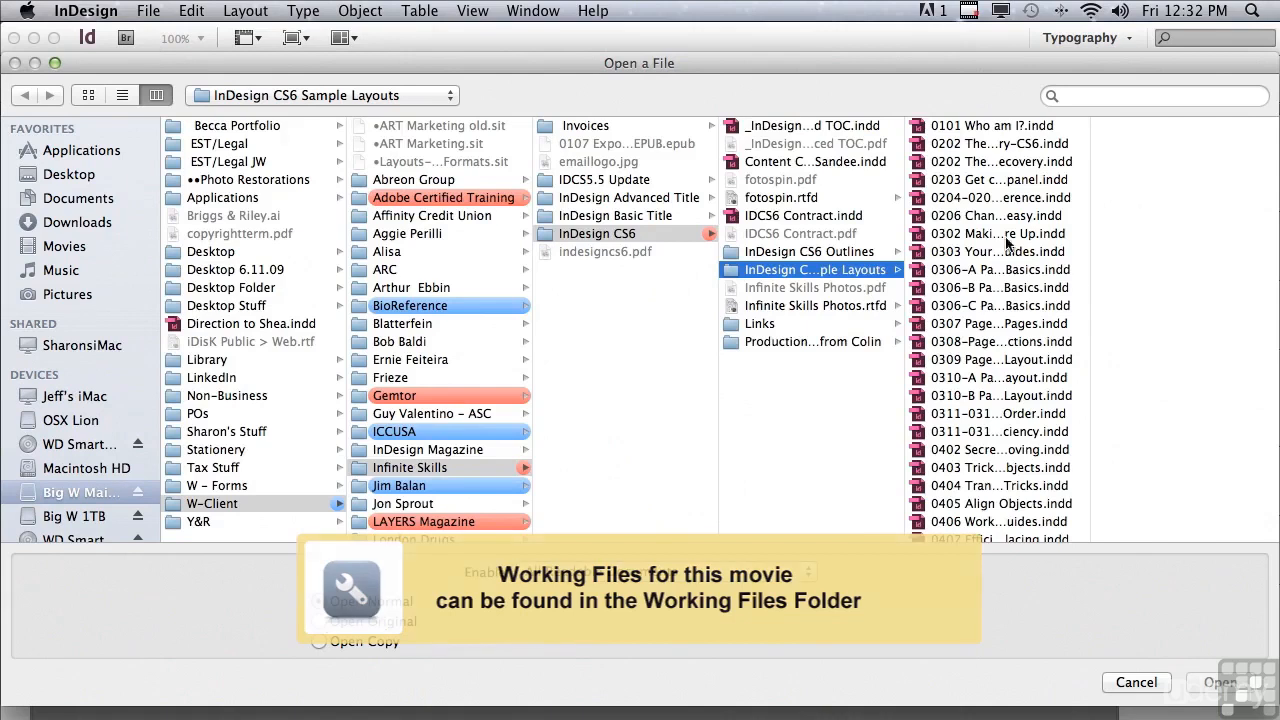
# Step: Open "0504 Find Change for Power Users.indd" from the InDesign CS6 Sample Layouts folder and show its hidden characters
pyautogui.scroll(-6, 1092, 313)
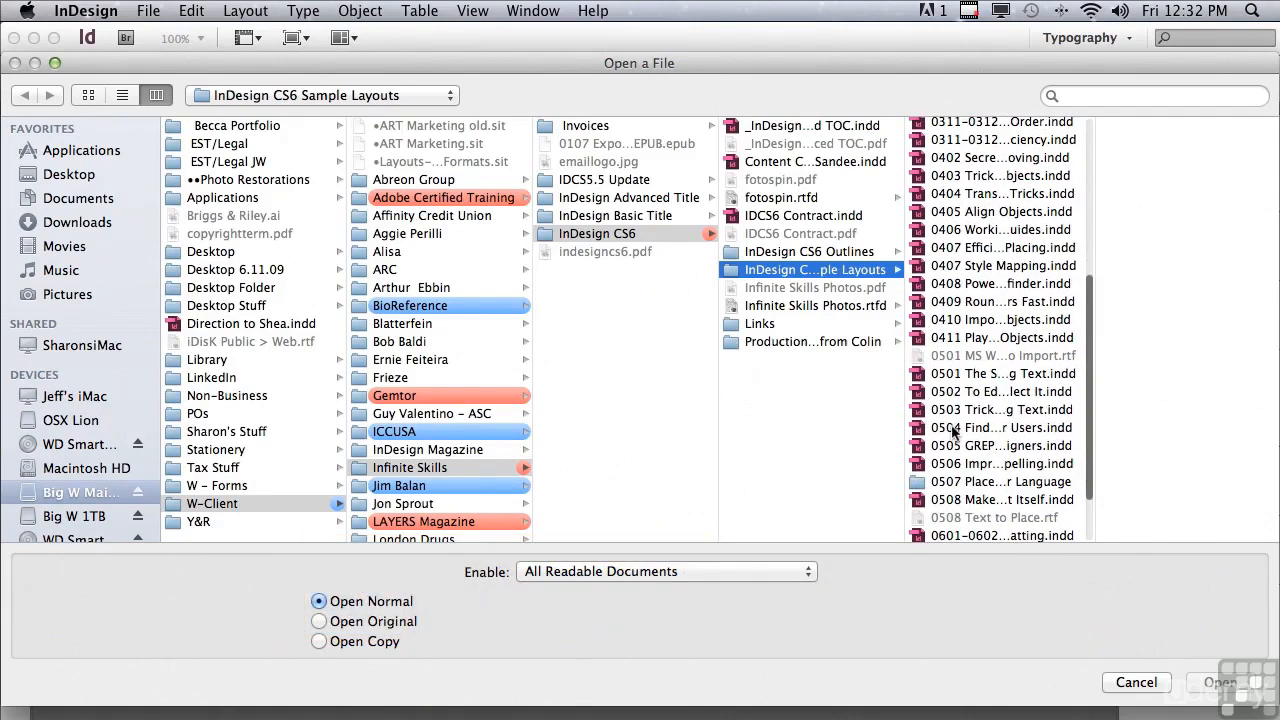
pyautogui.click(955, 430)
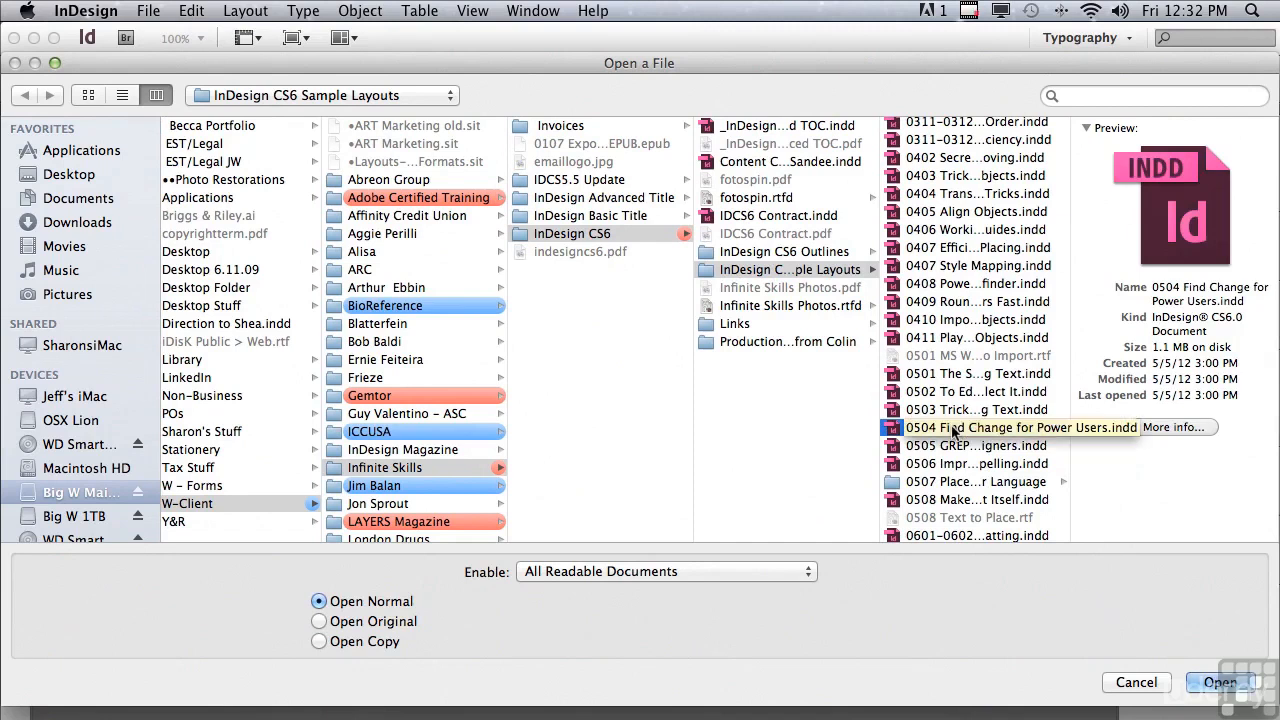
pyautogui.click(1210, 682)
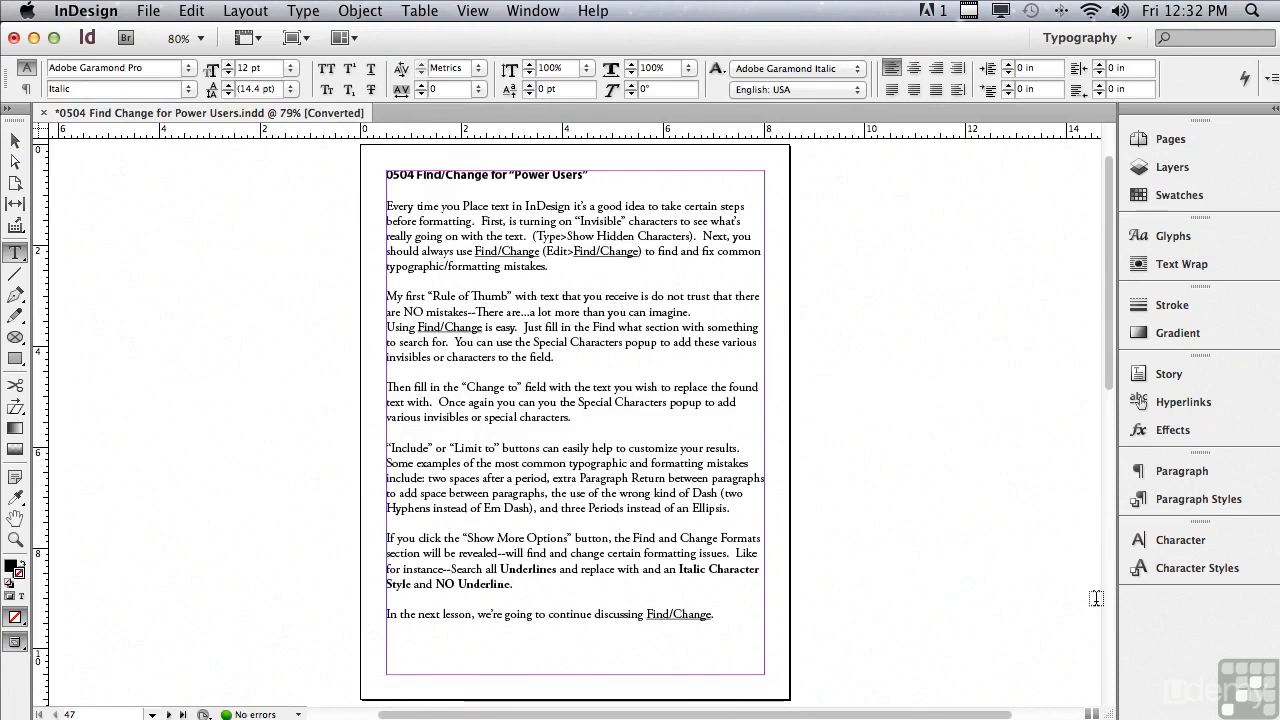
pyautogui.click(238, 38)
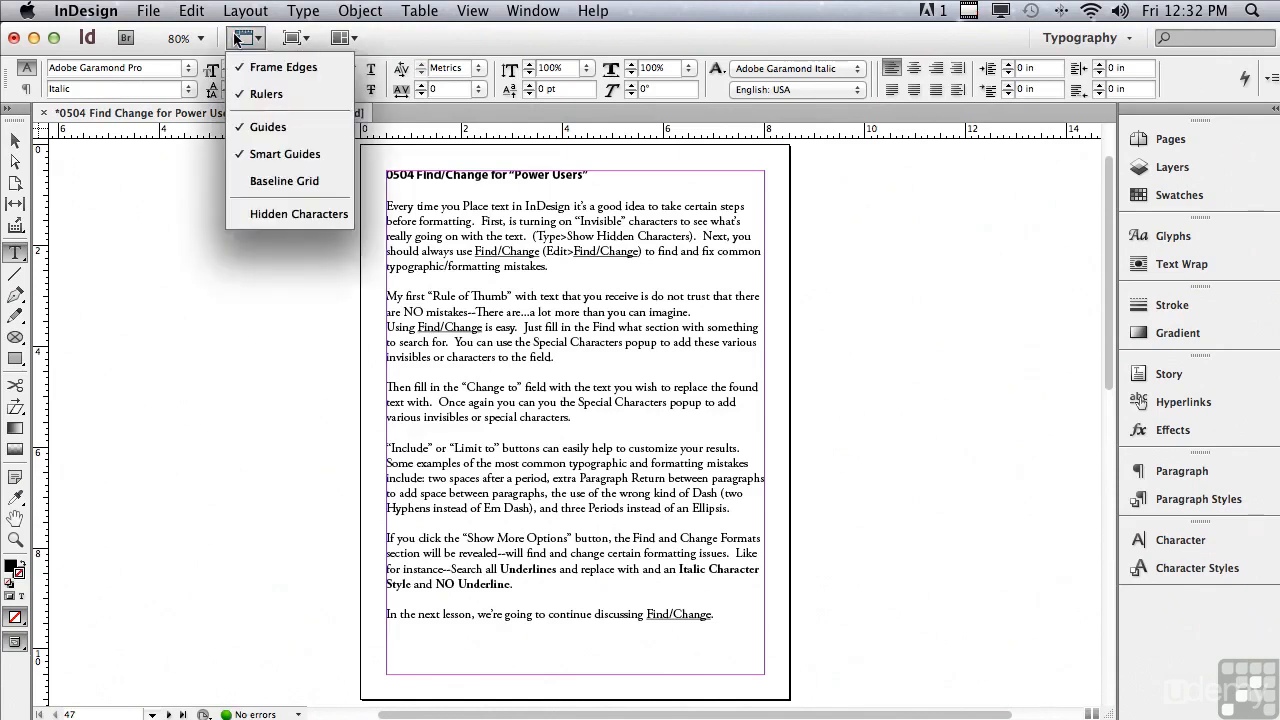
pyautogui.click(270, 215)
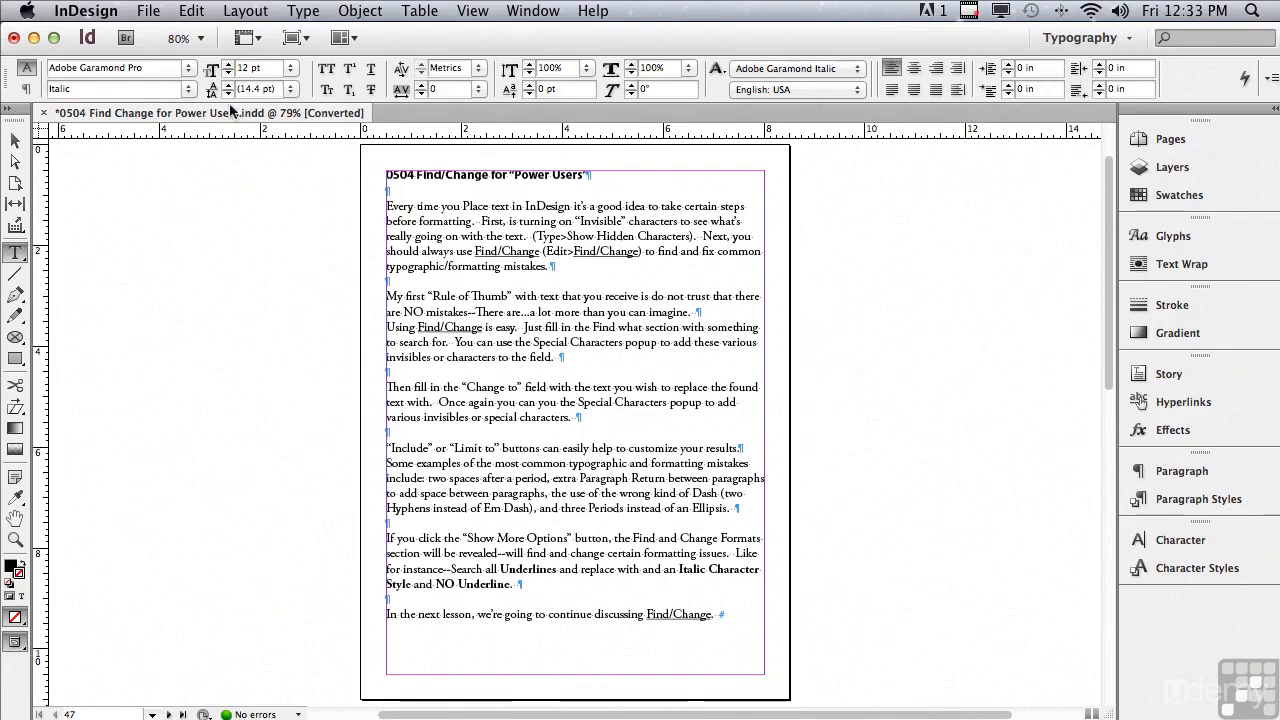
# Step: Open Find/Change and arrange the dialog and the page side by side so the text stays uncovered
pyautogui.click(192, 12)
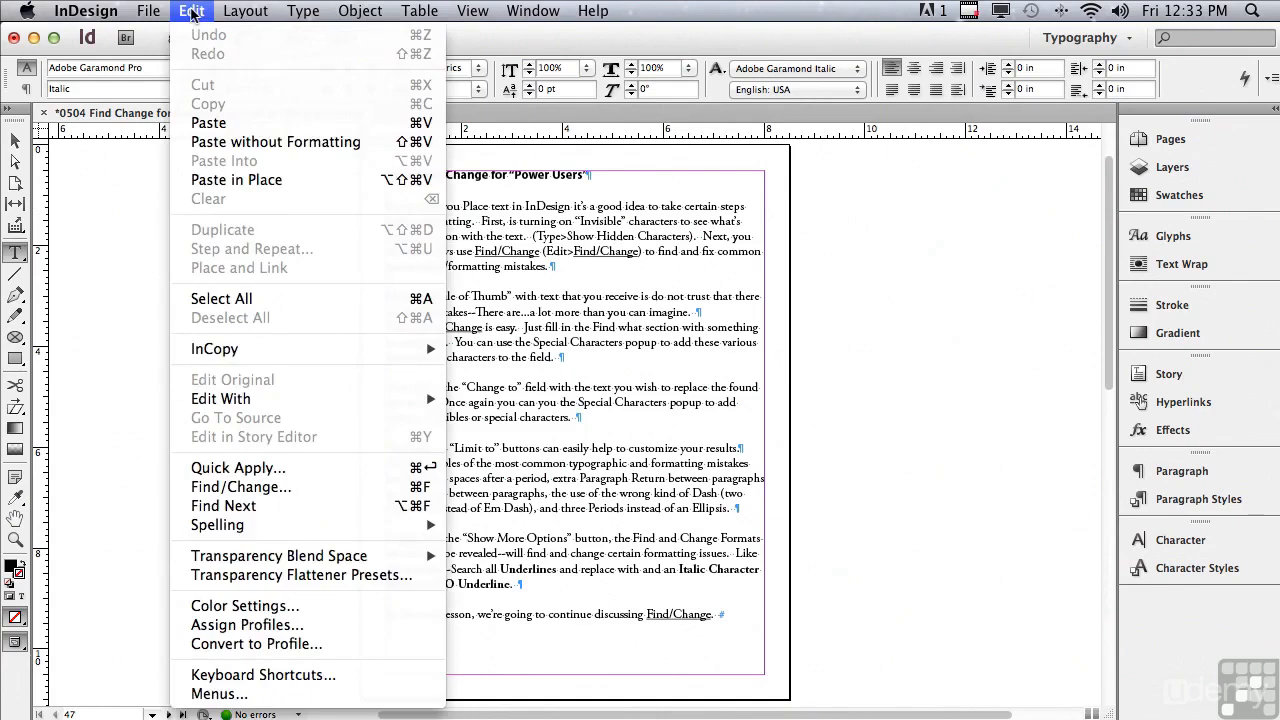
pyautogui.click(241, 486)
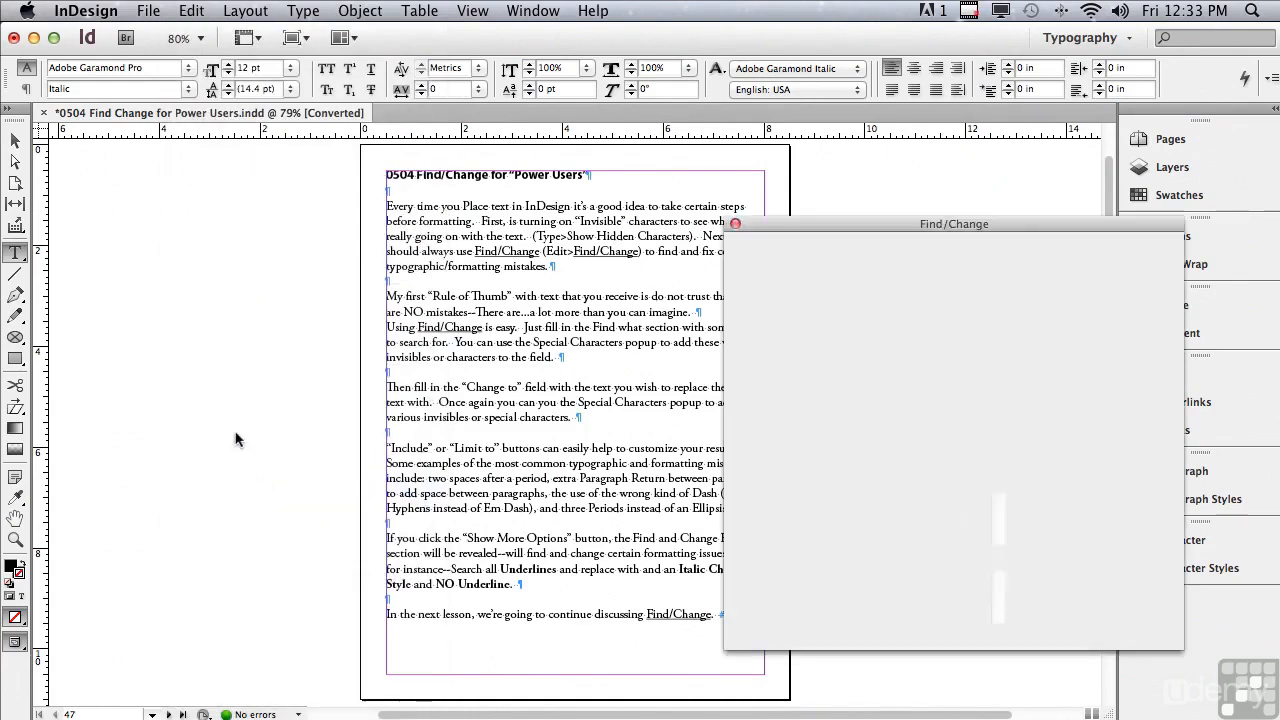
pyautogui.moveTo(756, 230); pyautogui.dragTo(828, 233)
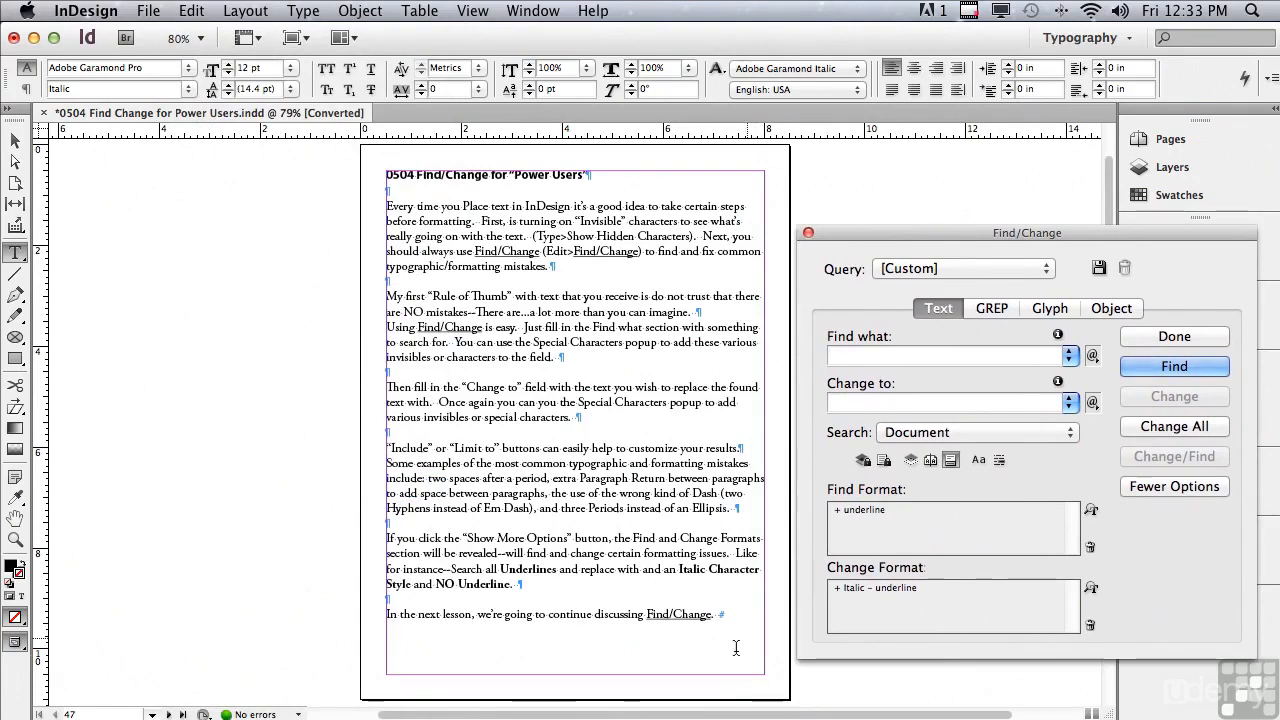
pyautogui.moveTo(712, 712); pyautogui.dragTo(781, 712)
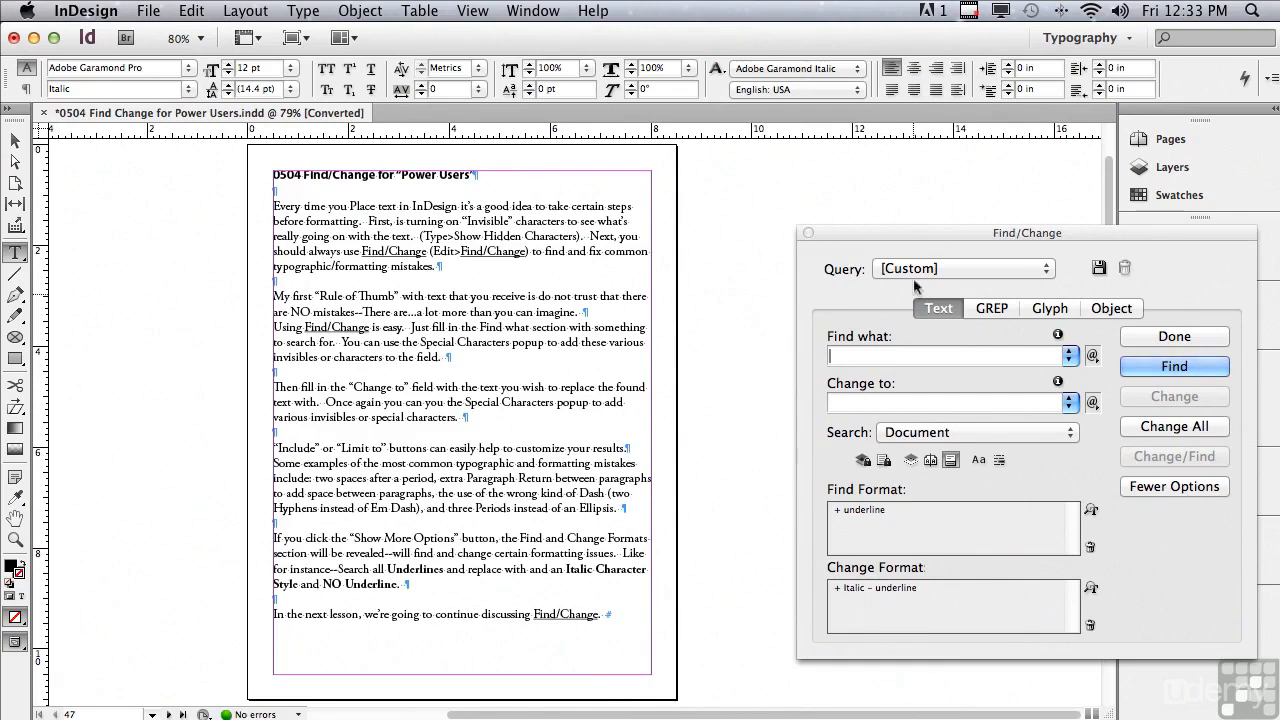
pyautogui.moveTo(913, 231); pyautogui.dragTo(846, 232)
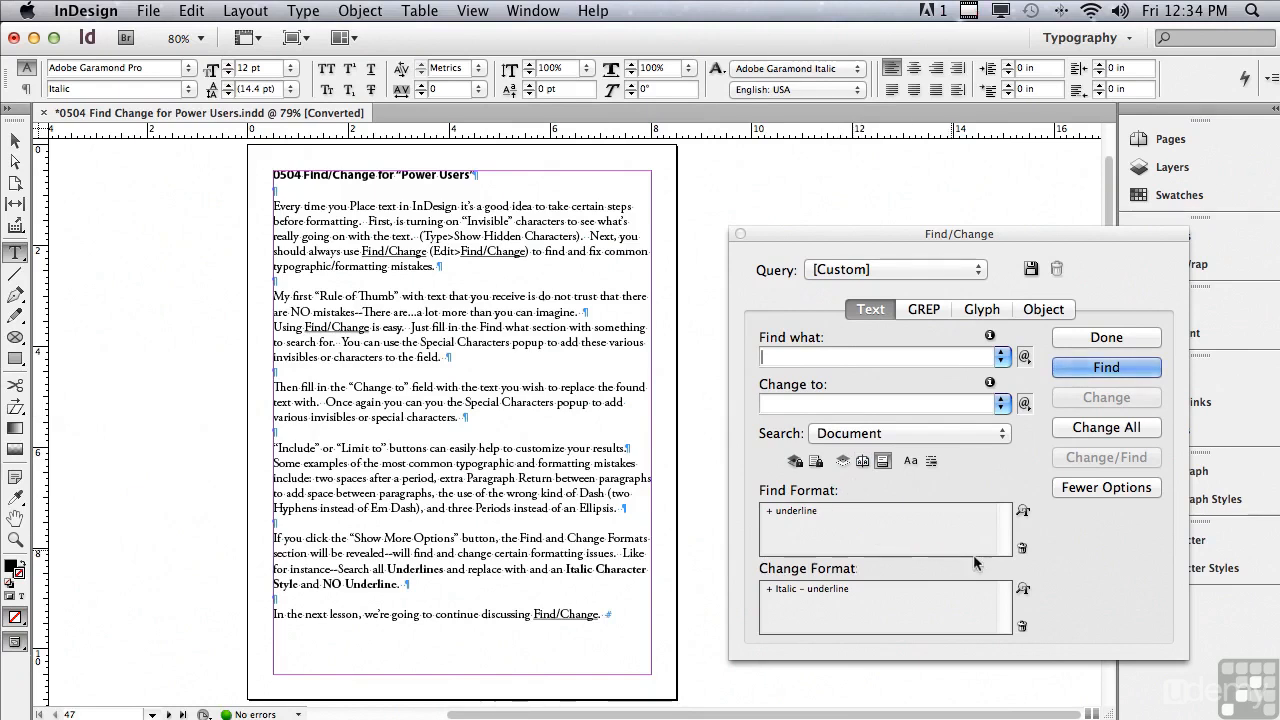
# Step: Clear the find and change formats, and define a text replacement of a period plus two spaces with a period plus one space
pyautogui.click(1021, 548)
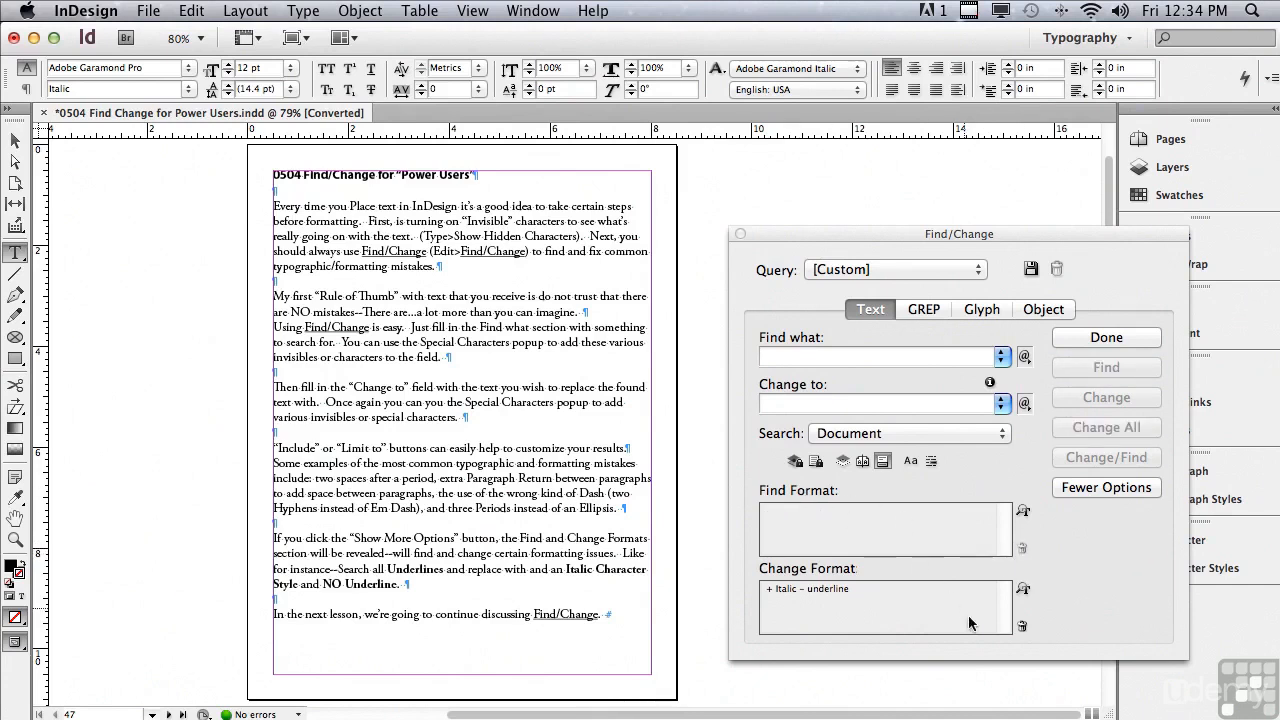
pyautogui.click(1021, 626)
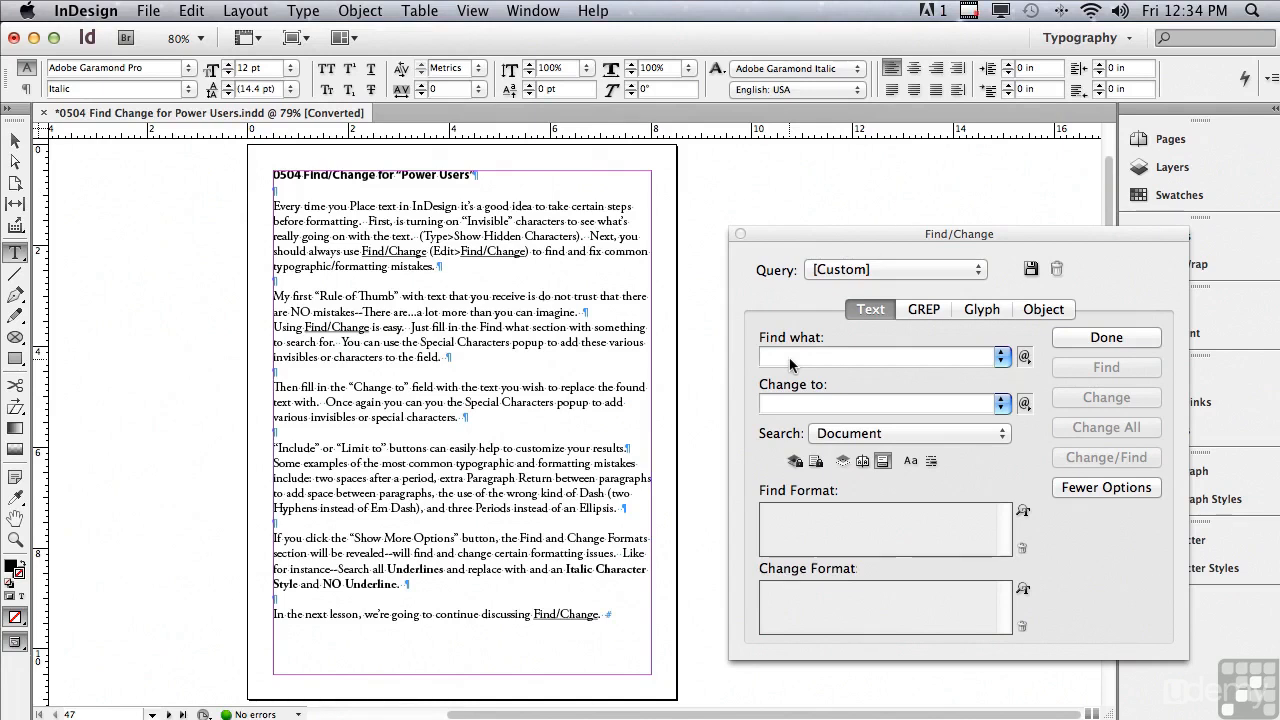
pyautogui.write('.')
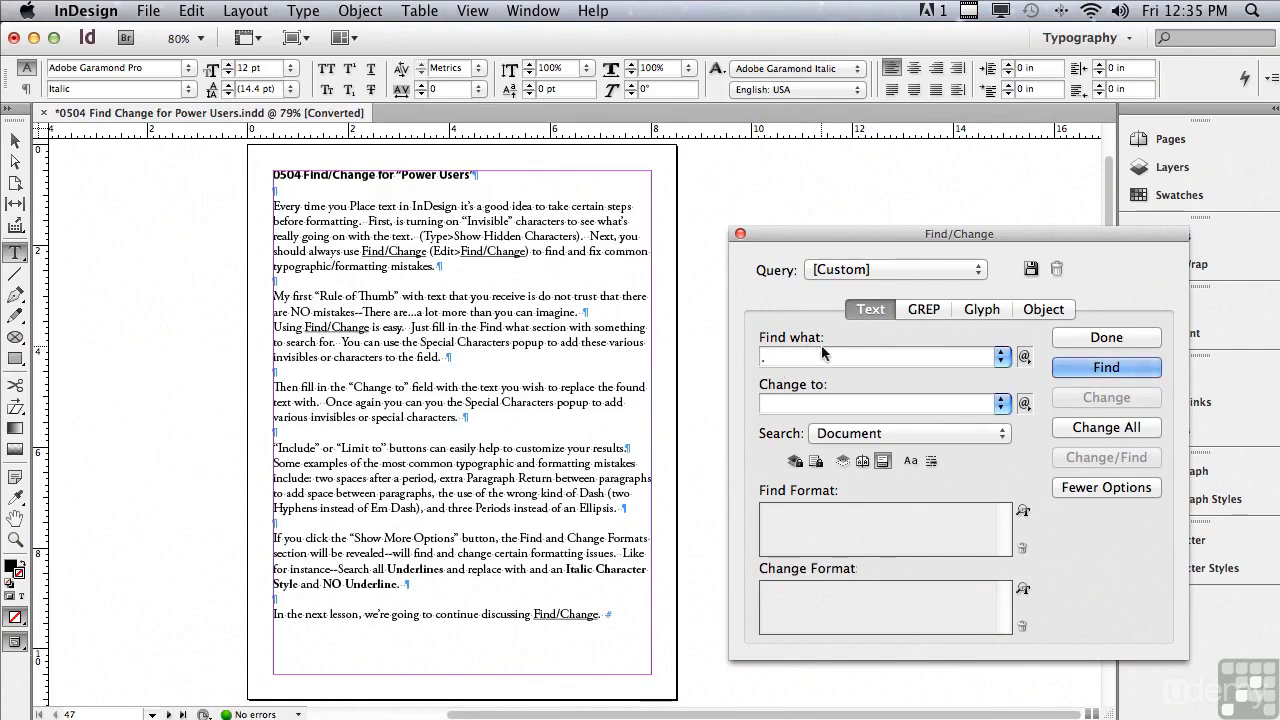
pyautogui.click(779, 405)
pyautogui.write('.')
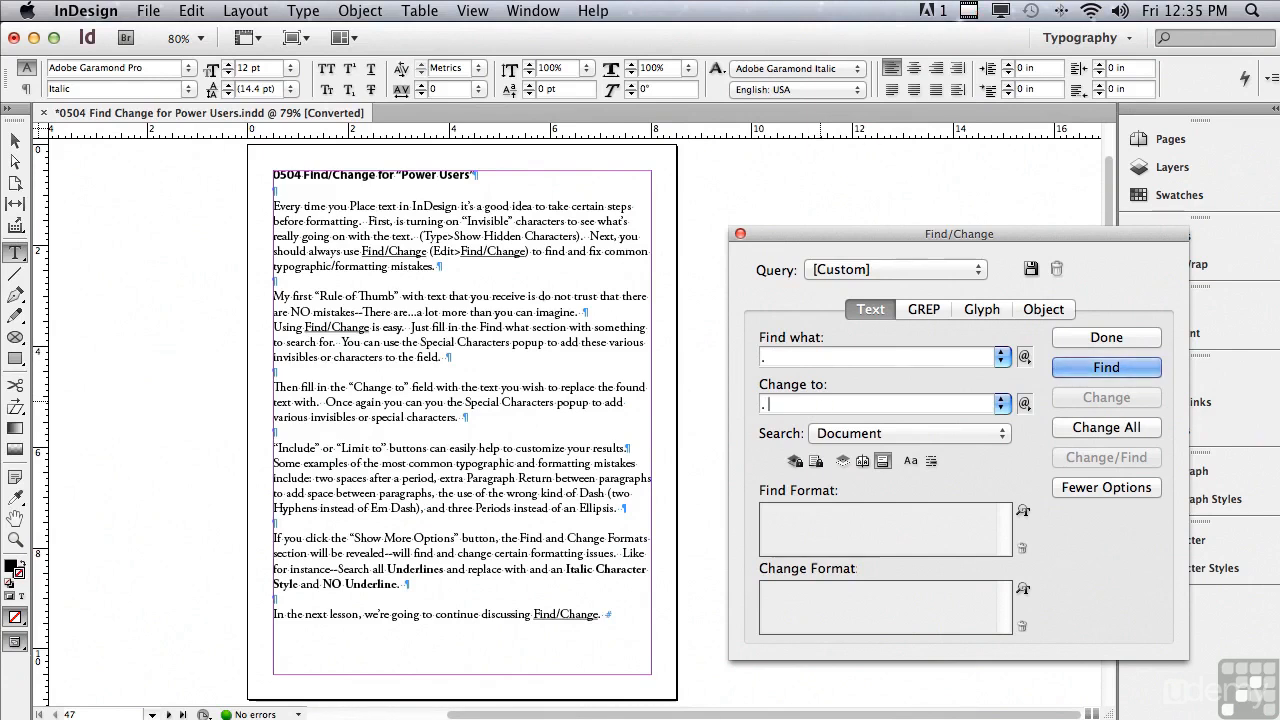
# Step: Try limiting the search to a selection, selecting the word "that" and the text beginning "My first 'Rule of Thumb'"
pyautogui.click(832, 436)
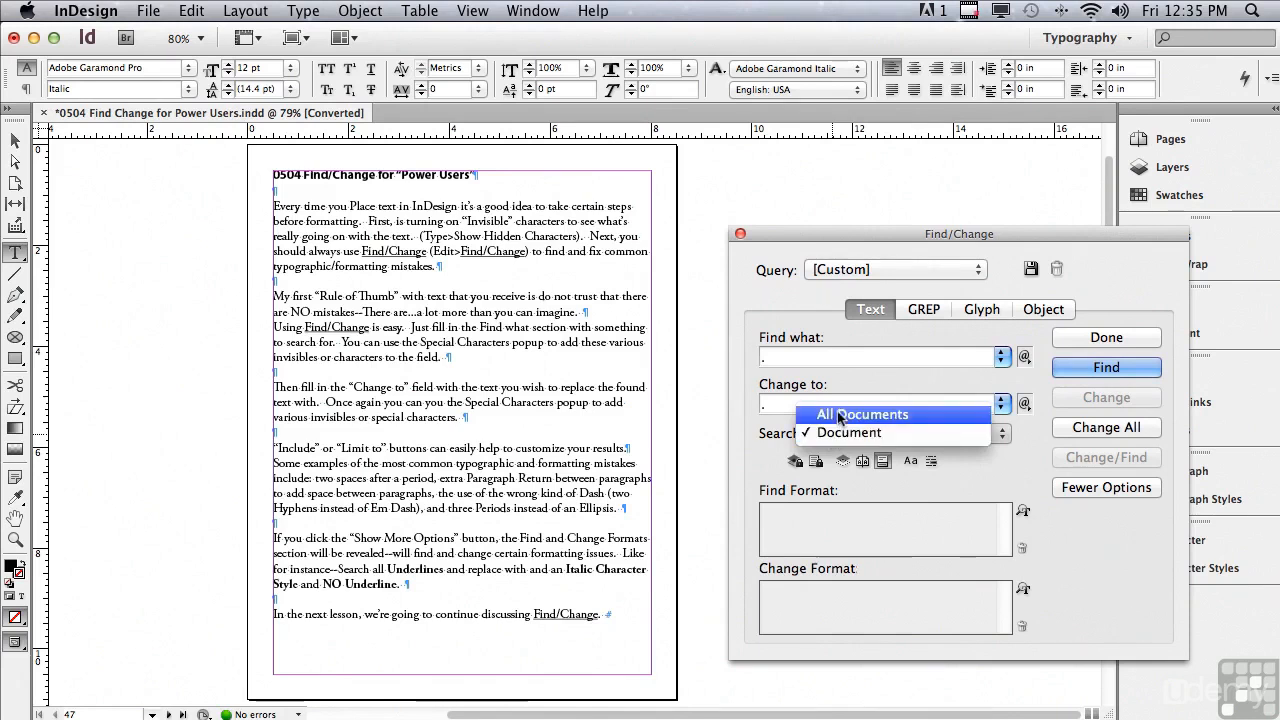
pyautogui.click(746, 421)
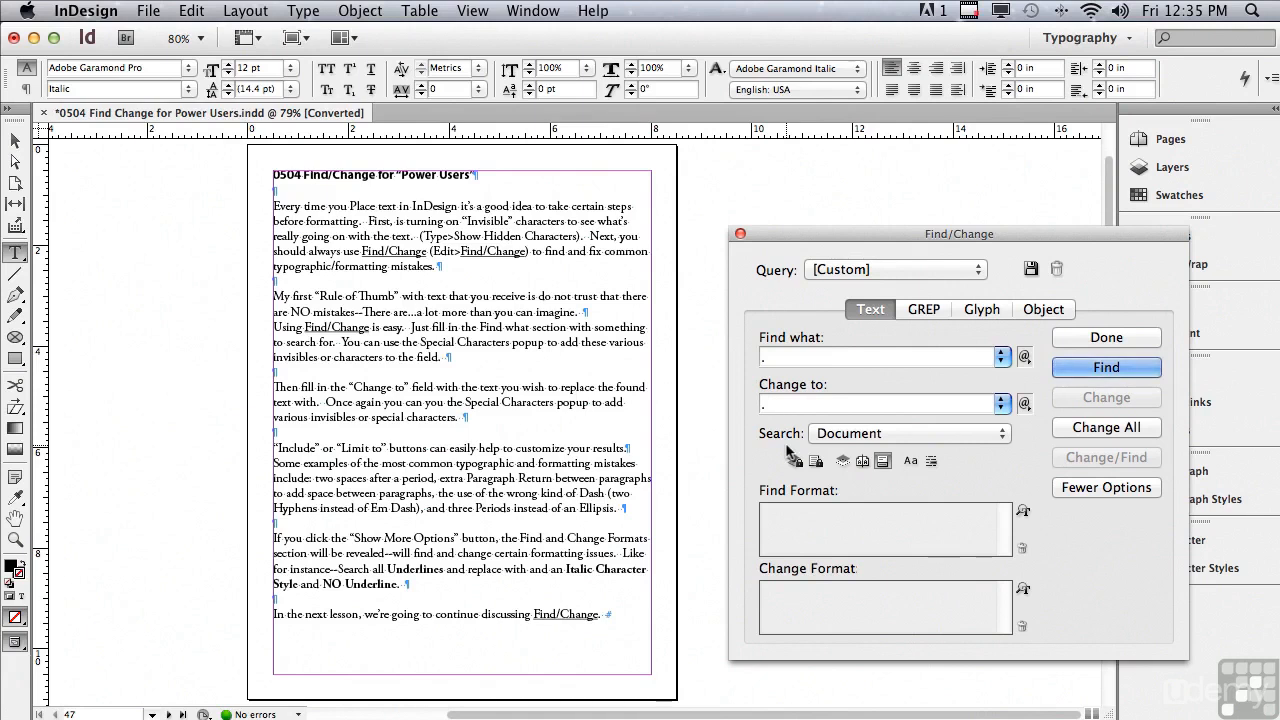
pyautogui.click(455, 299)
pyautogui.doubleClick(456, 298)
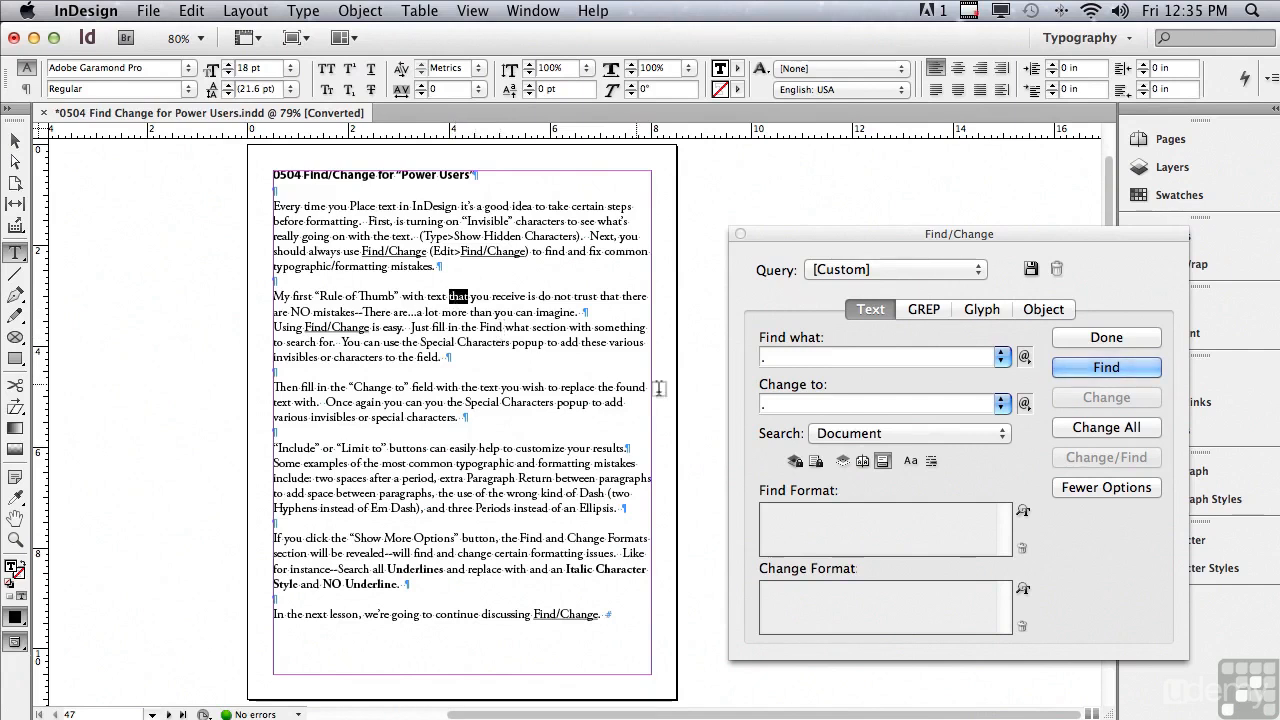
pyautogui.click(829, 435)
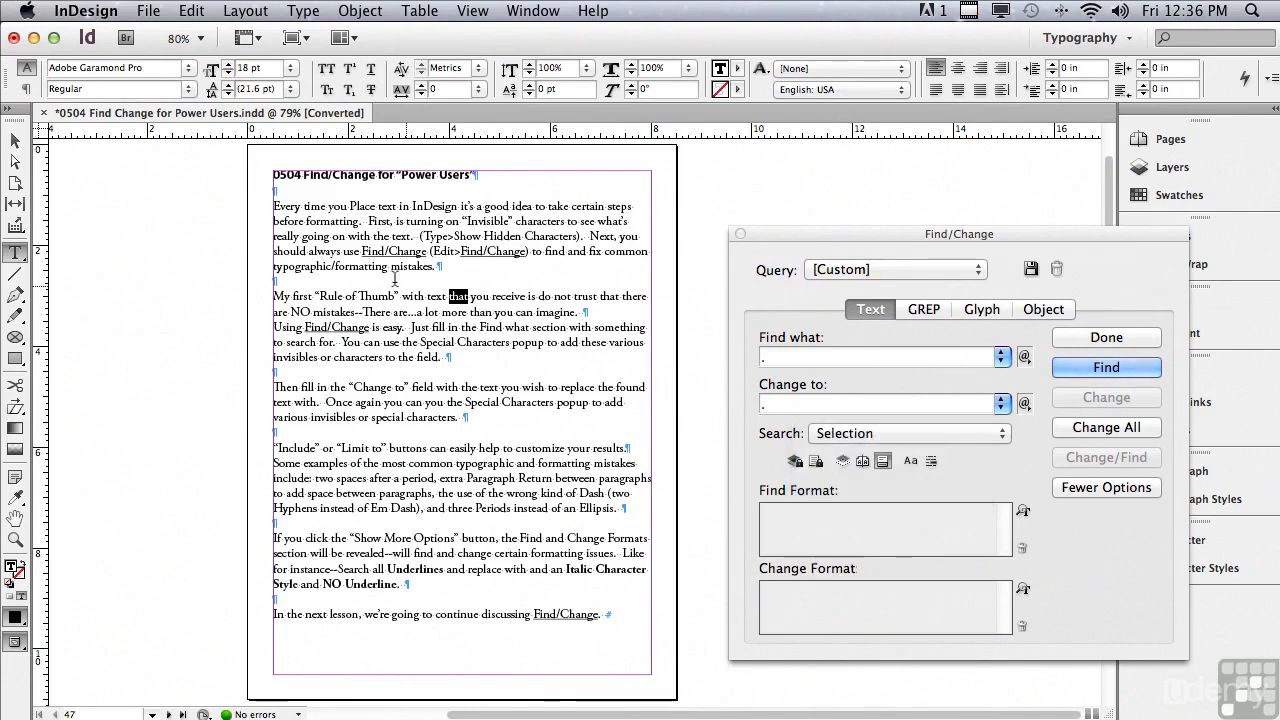
pyautogui.moveTo(272, 296); pyautogui.dragTo(520, 370)
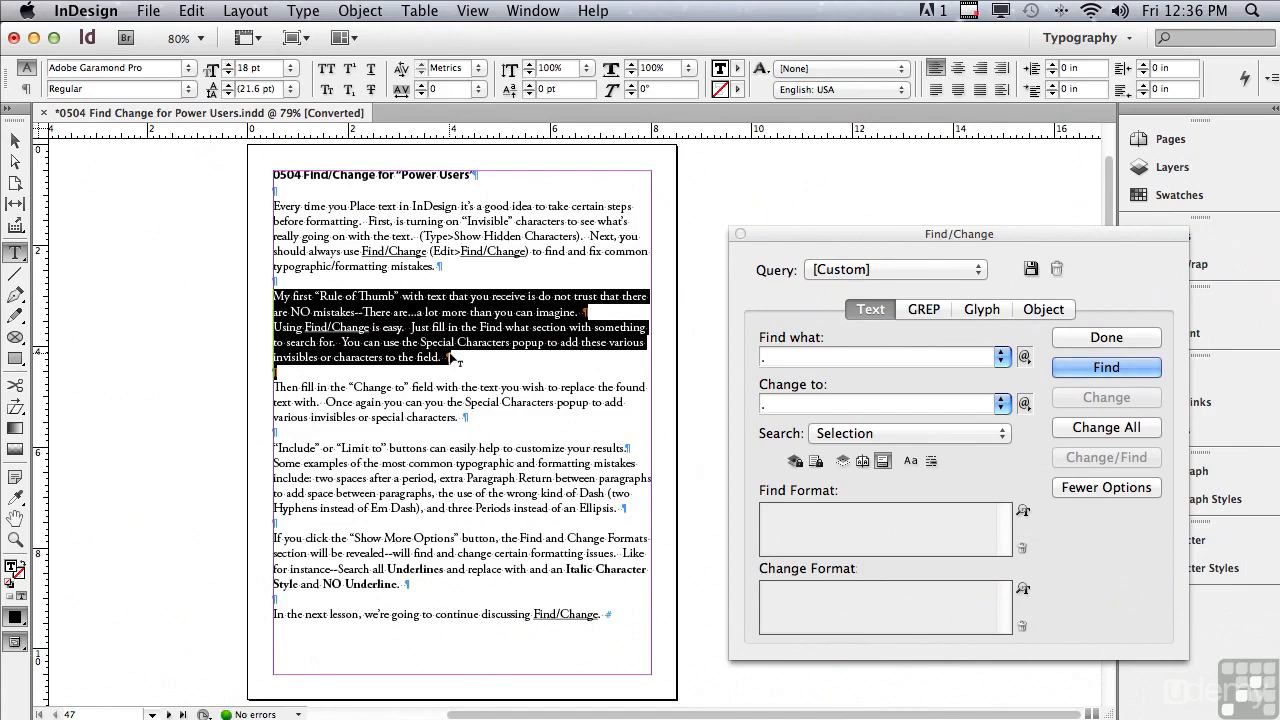
# Step: Set the search scope to Document and place the text cursor at the start of the heading
pyautogui.click(835, 436)
pyautogui.click(837, 381)
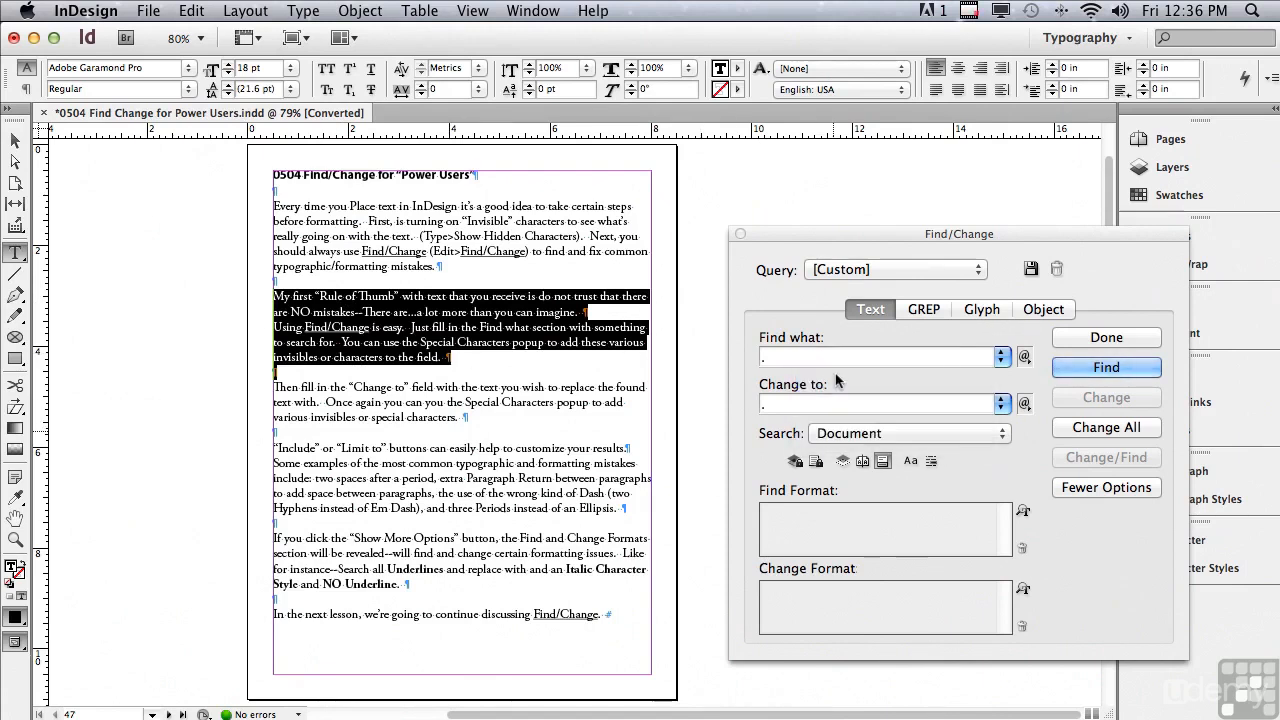
pyautogui.click(275, 174)
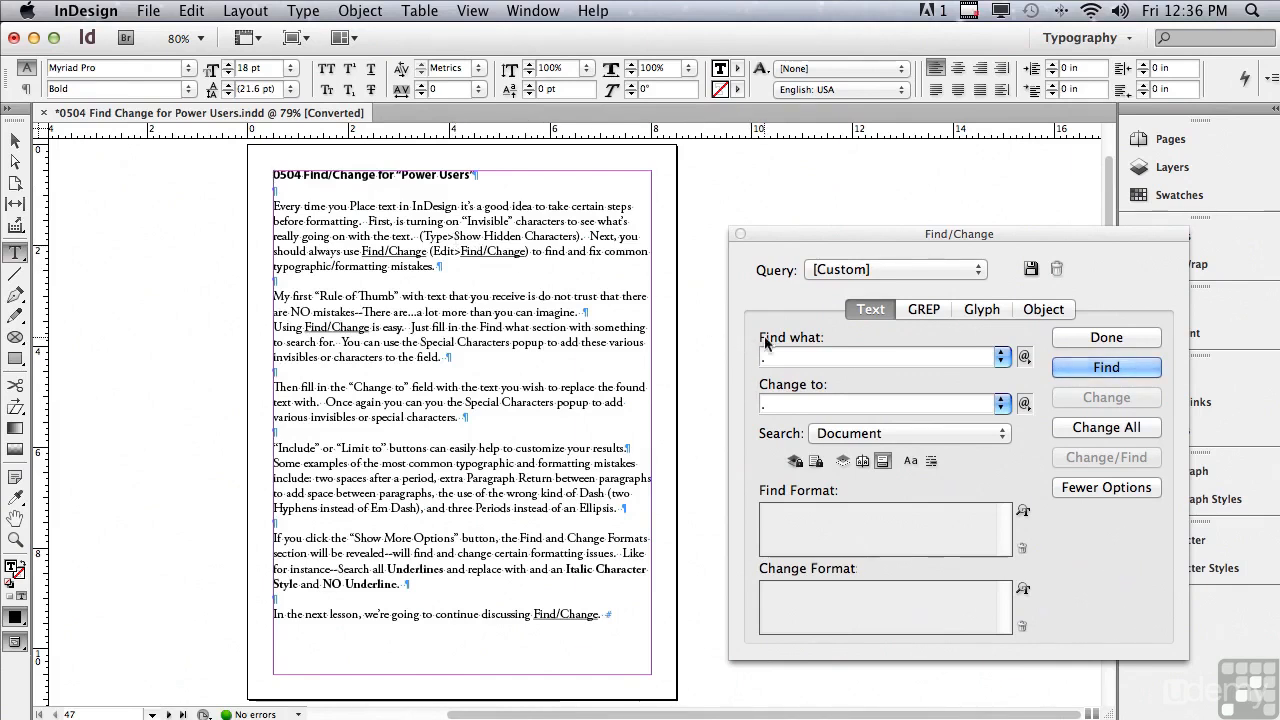
# Step: Find and replace the first double space after a period, and change all remaining occurrences in the document
pyautogui.click(1069, 369)
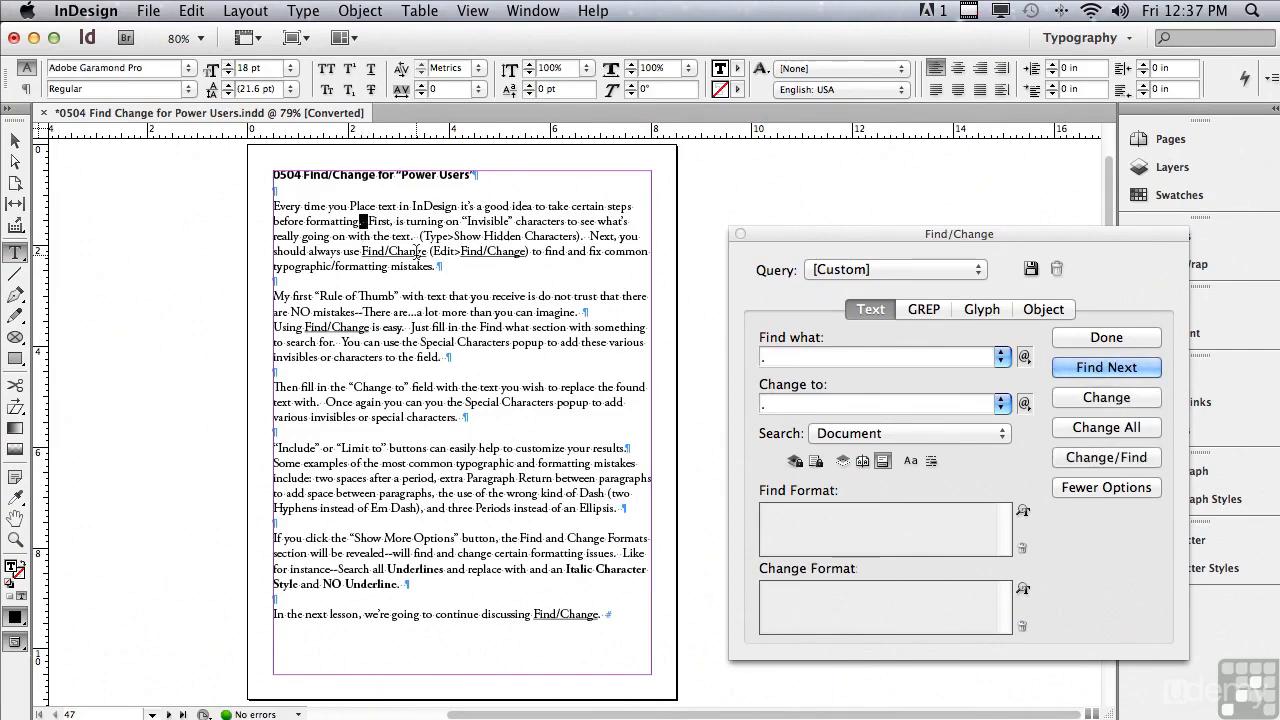
pyautogui.click(1070, 398)
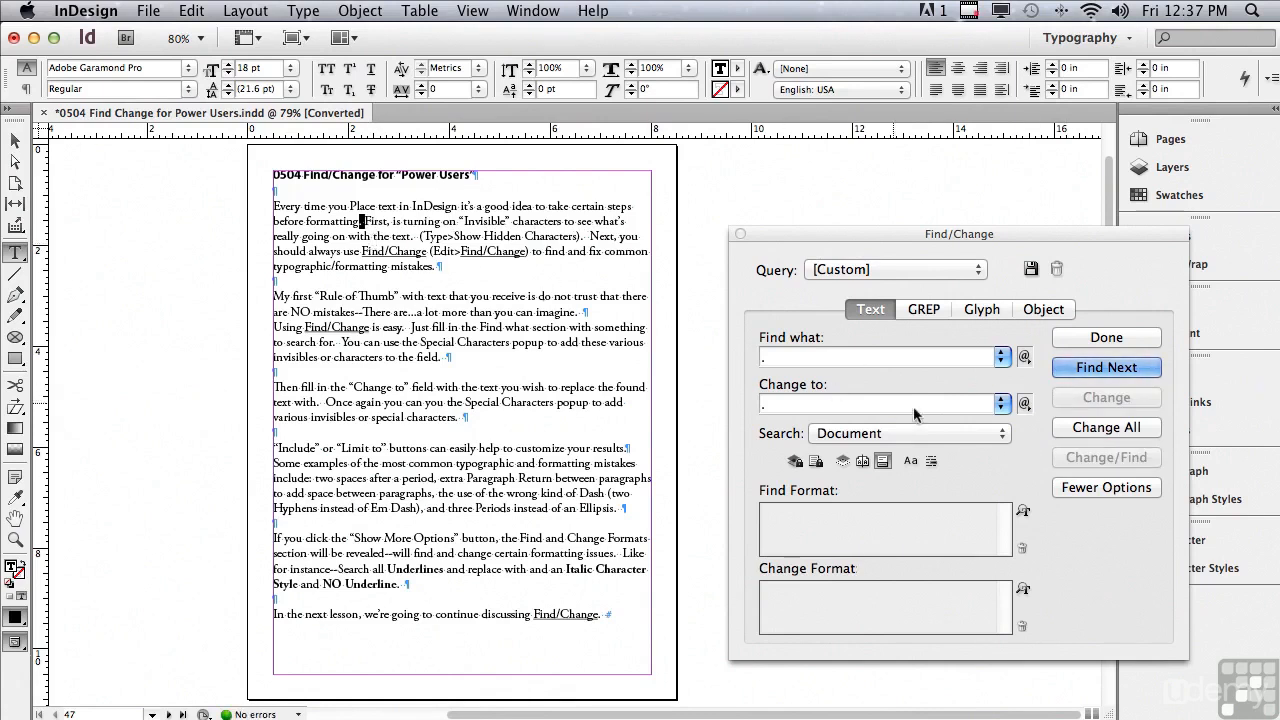
pyautogui.click(1062, 430)
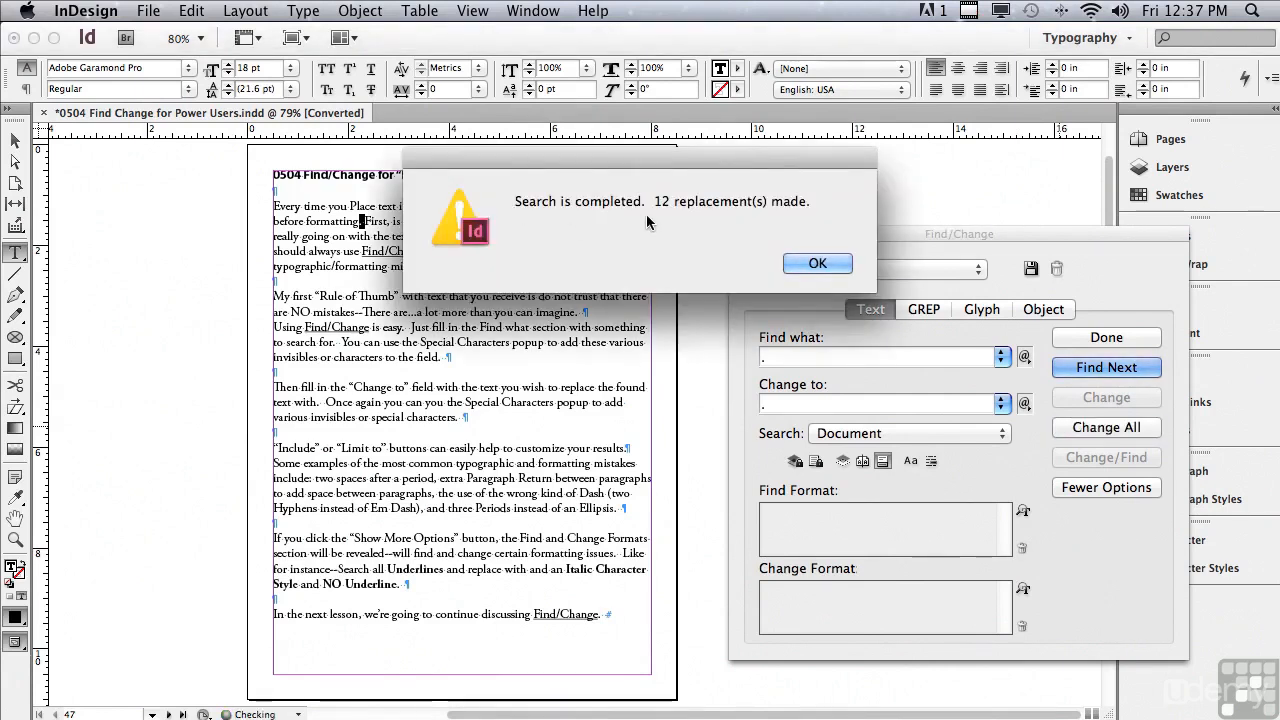
pyautogui.click(809, 266)
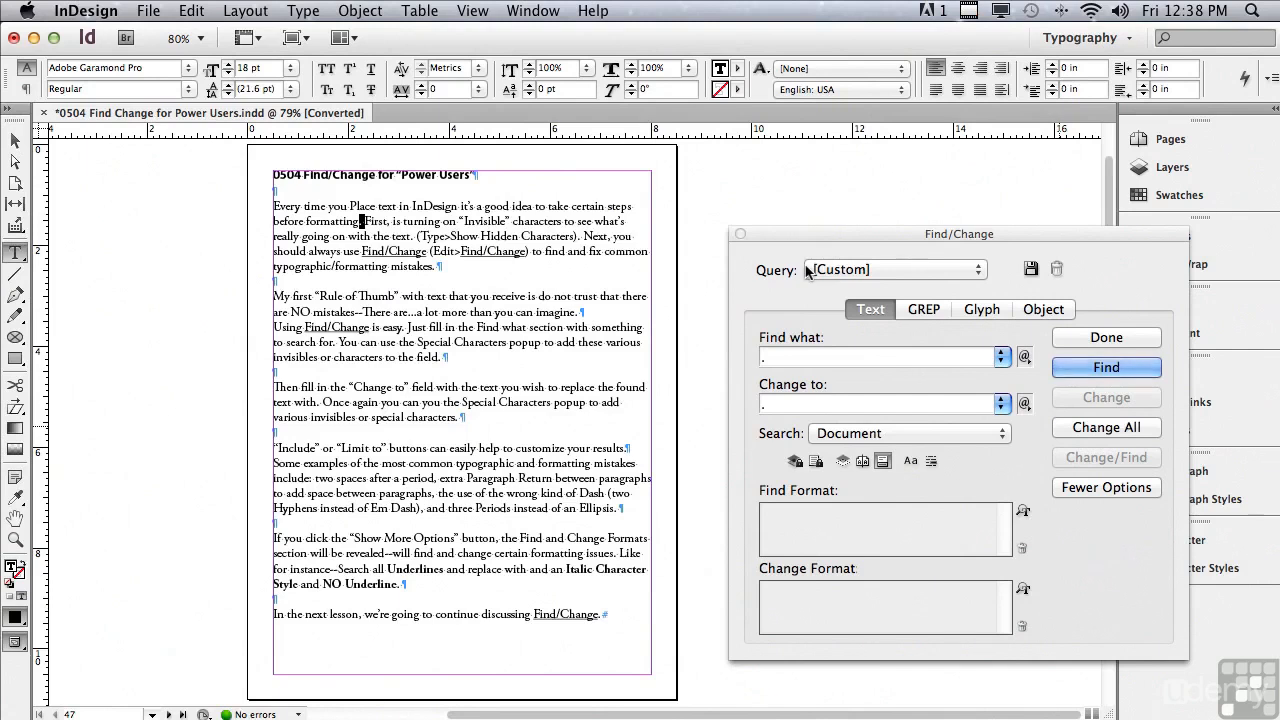
# Step: Define a replacement of two consecutive End of Paragraph characters (^p^p) with a single one (^p)
pyautogui.click(790, 358)
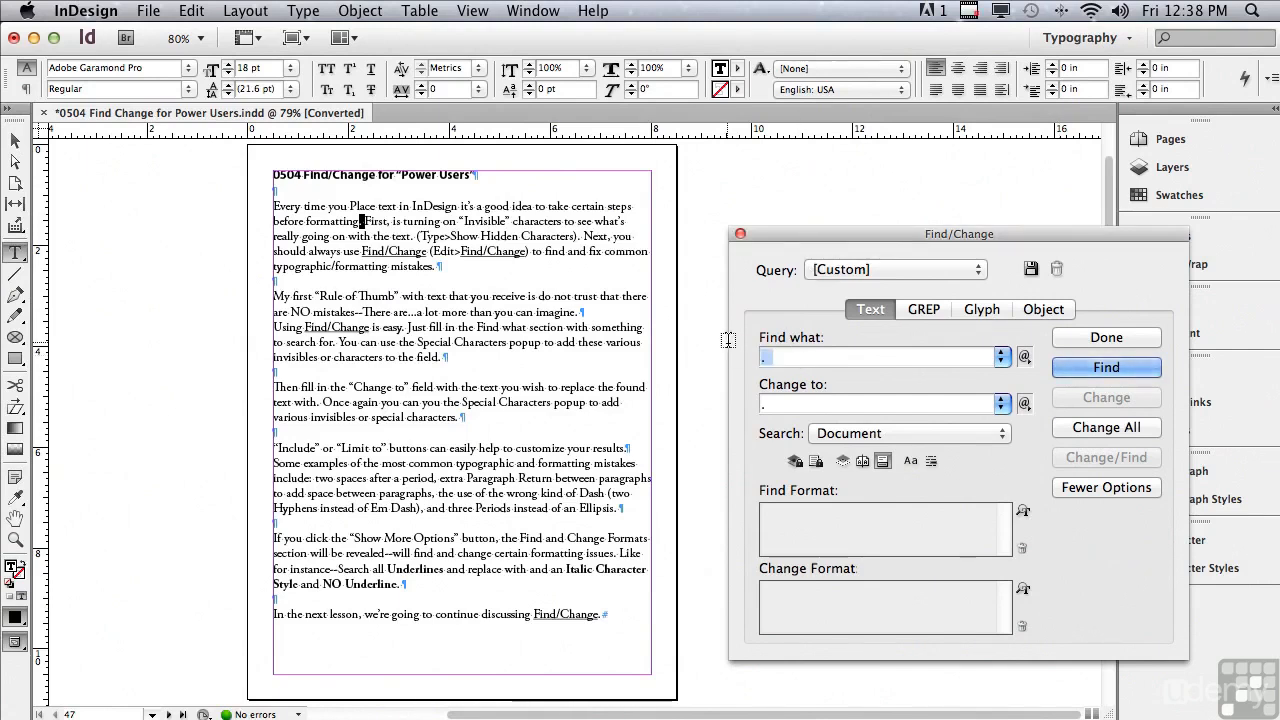
pyautogui.press('BackSpace')
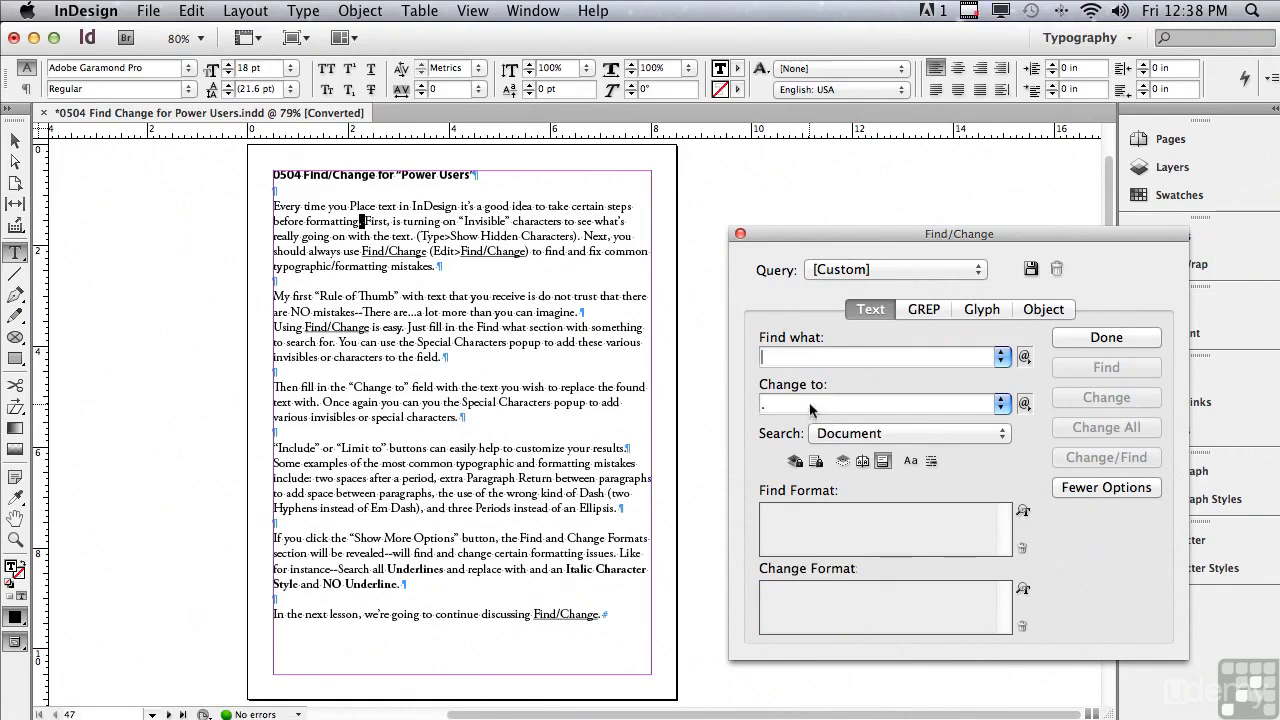
pyautogui.press('BackSpace')
pyautogui.click(1024, 358)
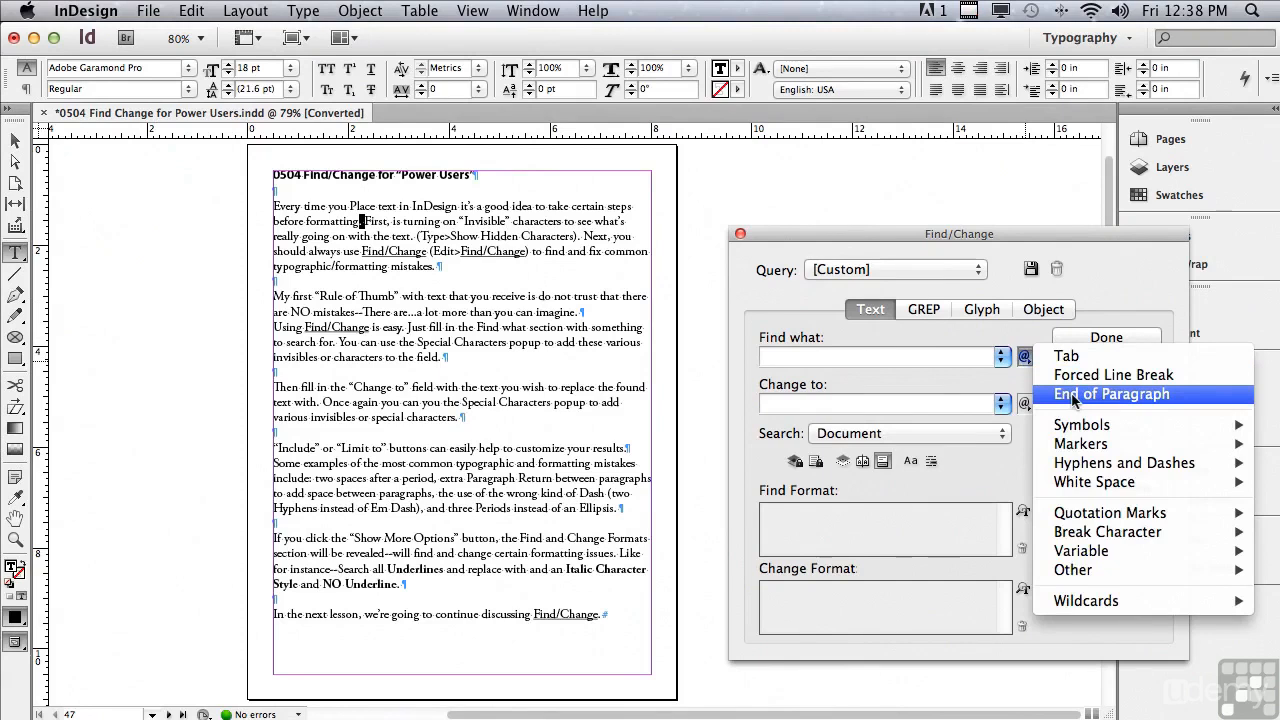
pyautogui.click(1071, 395)
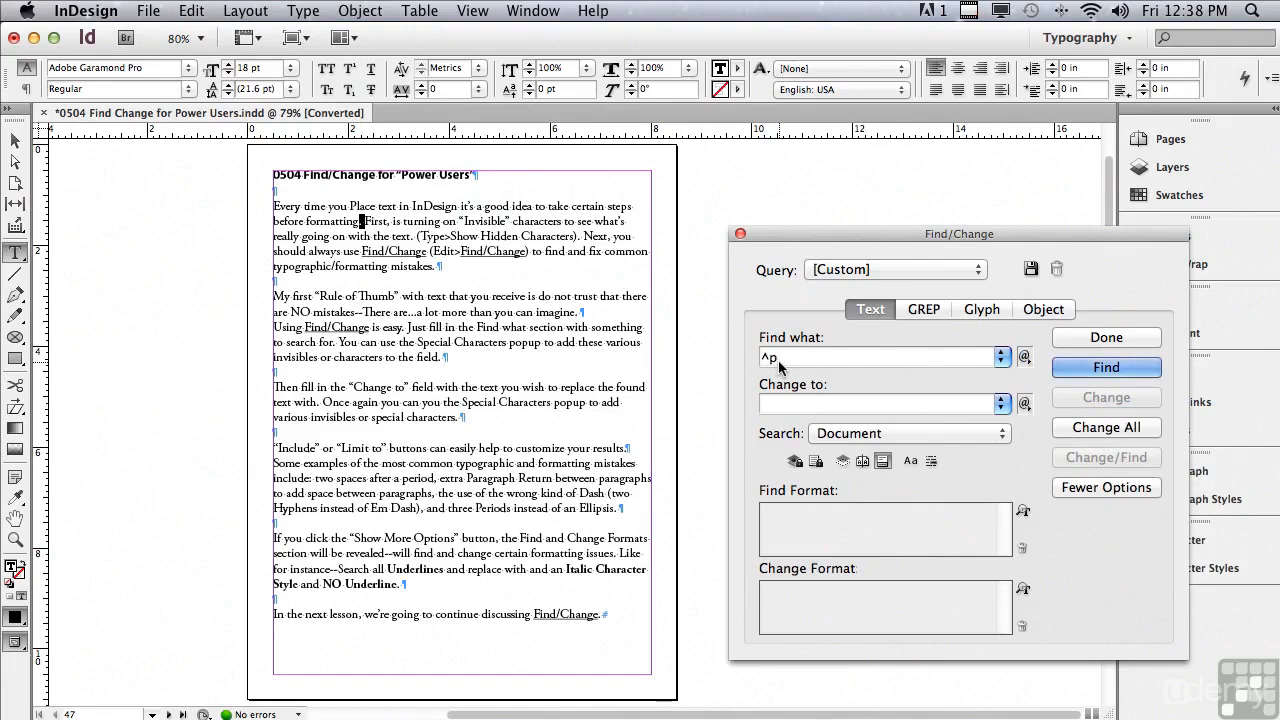
pyautogui.click(1024, 357)
pyautogui.click(1080, 393)
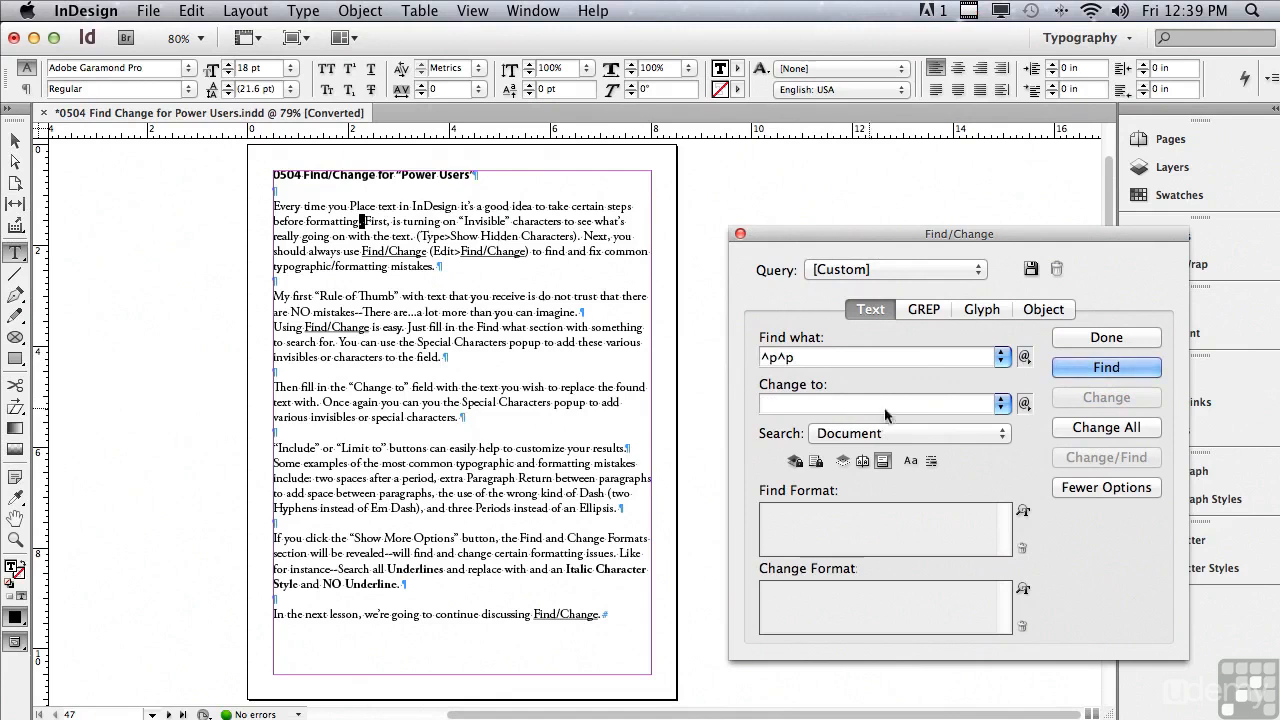
pyautogui.click(1024, 404)
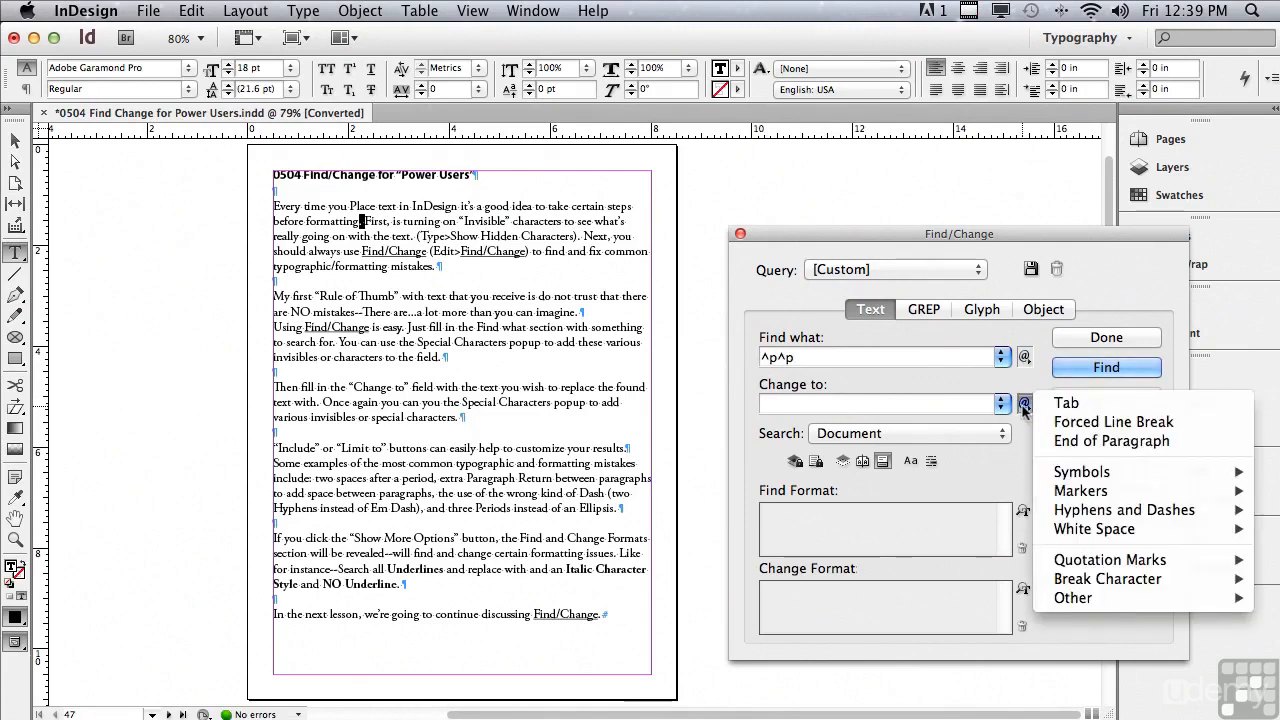
pyautogui.click(1062, 449)
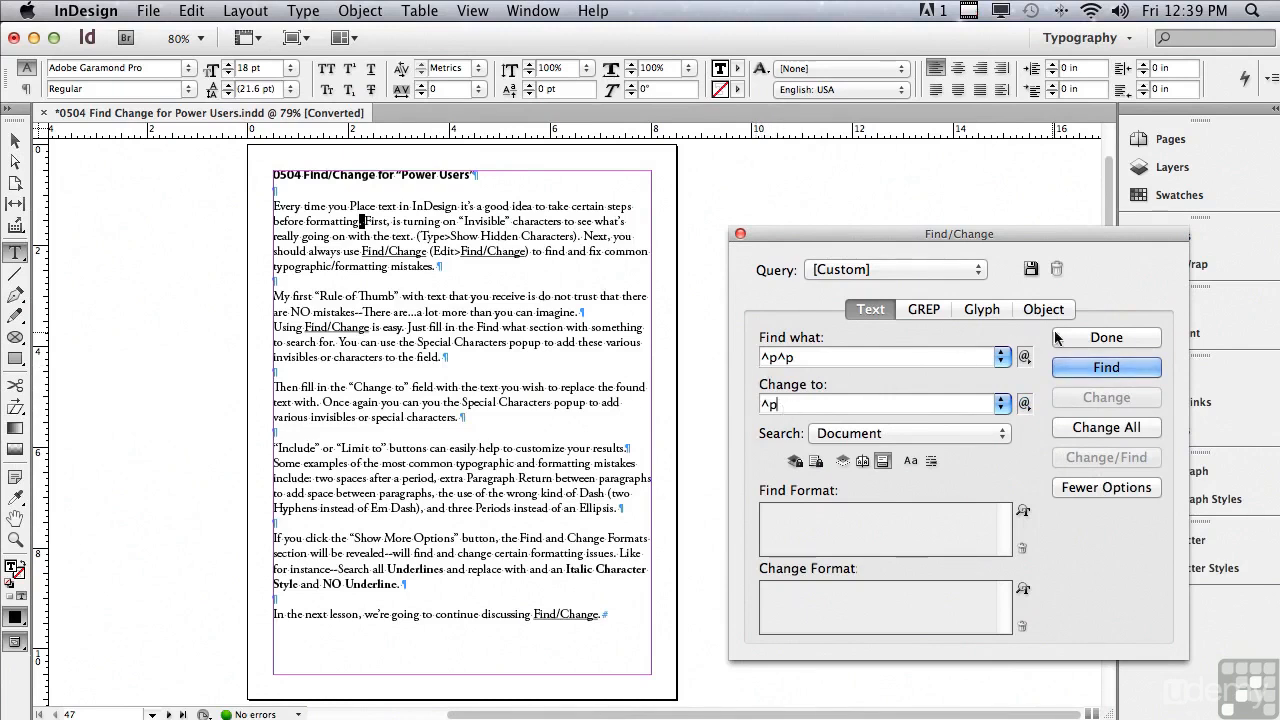
# Step: Find and replace one double paragraph return, and change all the other double returns in the document
pyautogui.click(1071, 368)
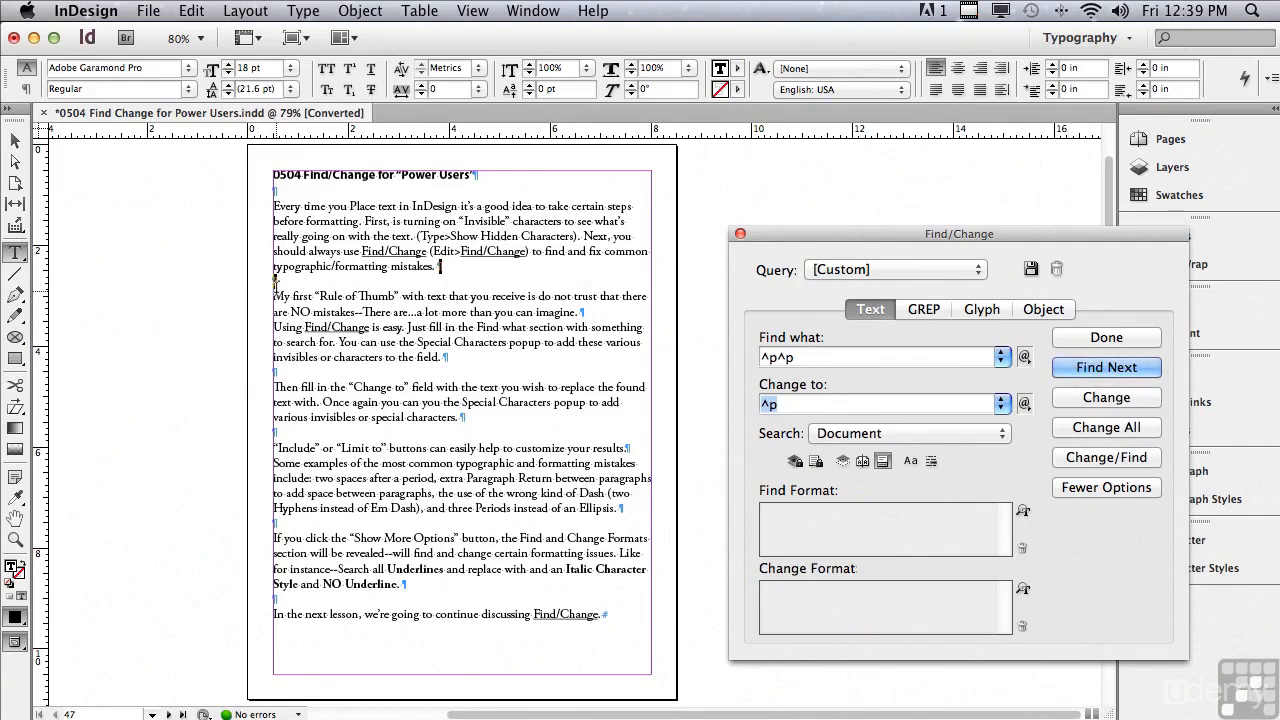
pyautogui.click(1067, 400)
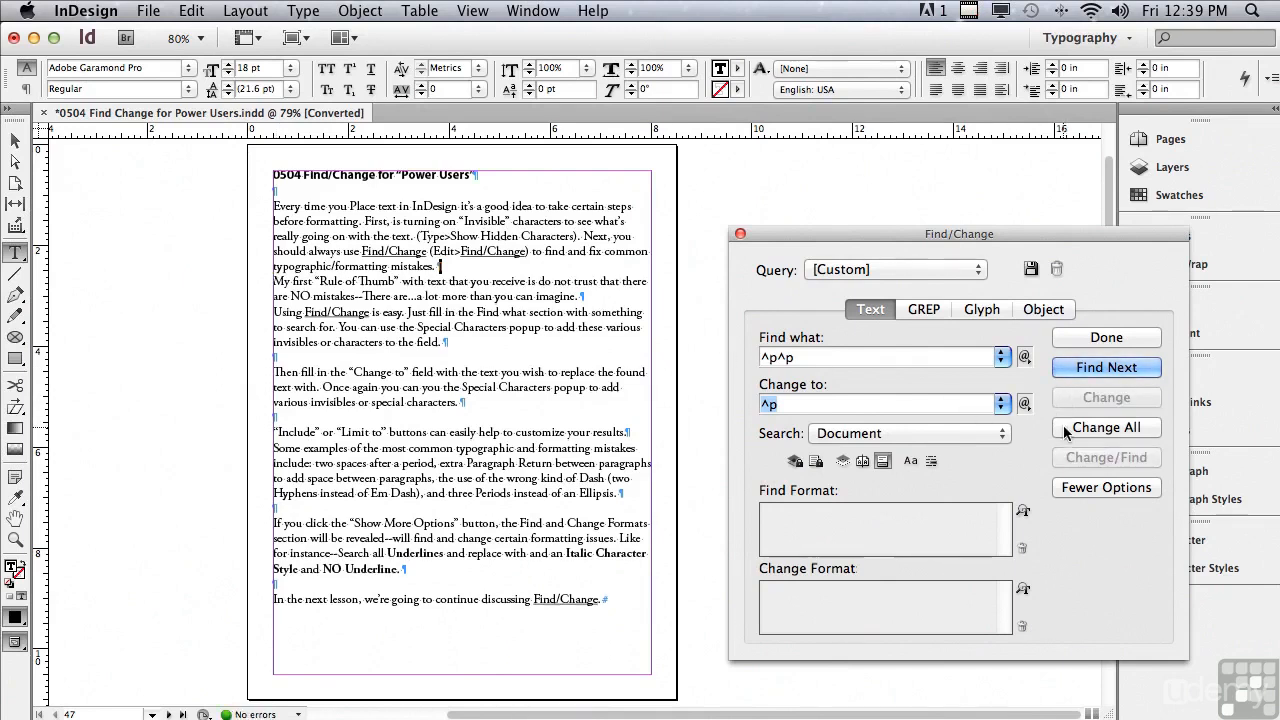
pyautogui.click(1065, 428)
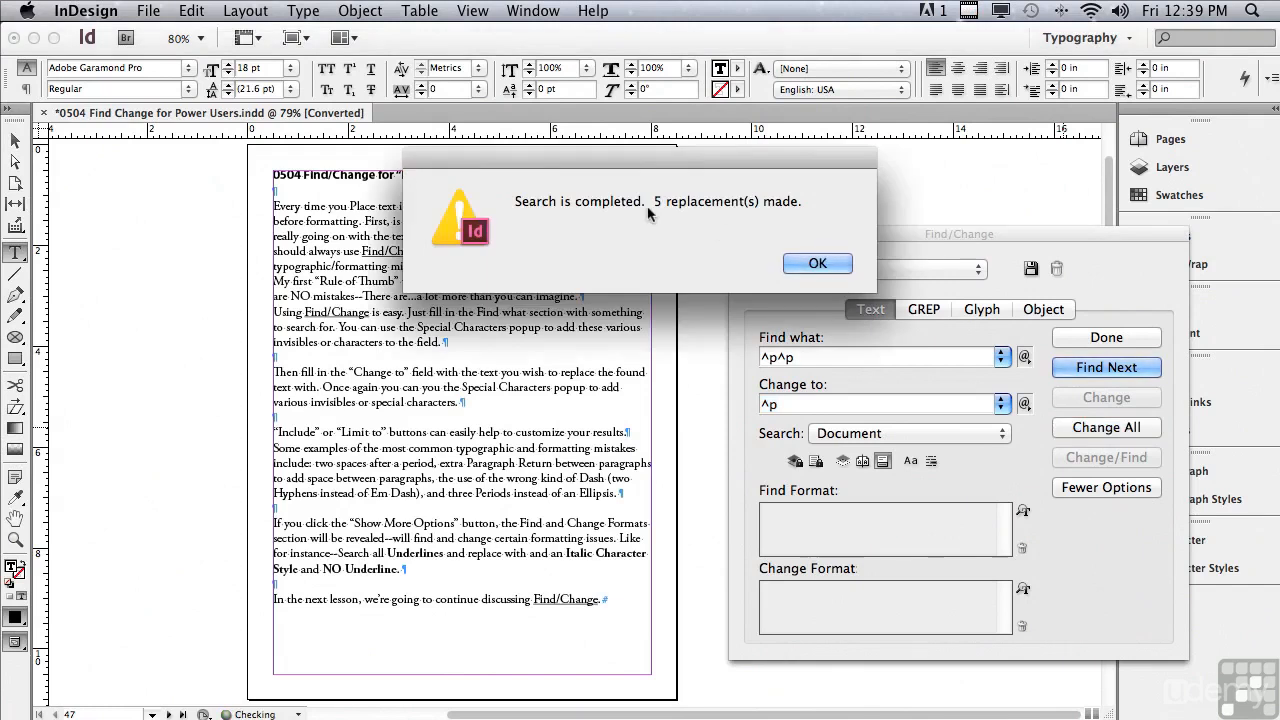
# Step: Define a text replacement of two hyphens (--) with an Em Dash (^_)
pyautogui.click(797, 262)
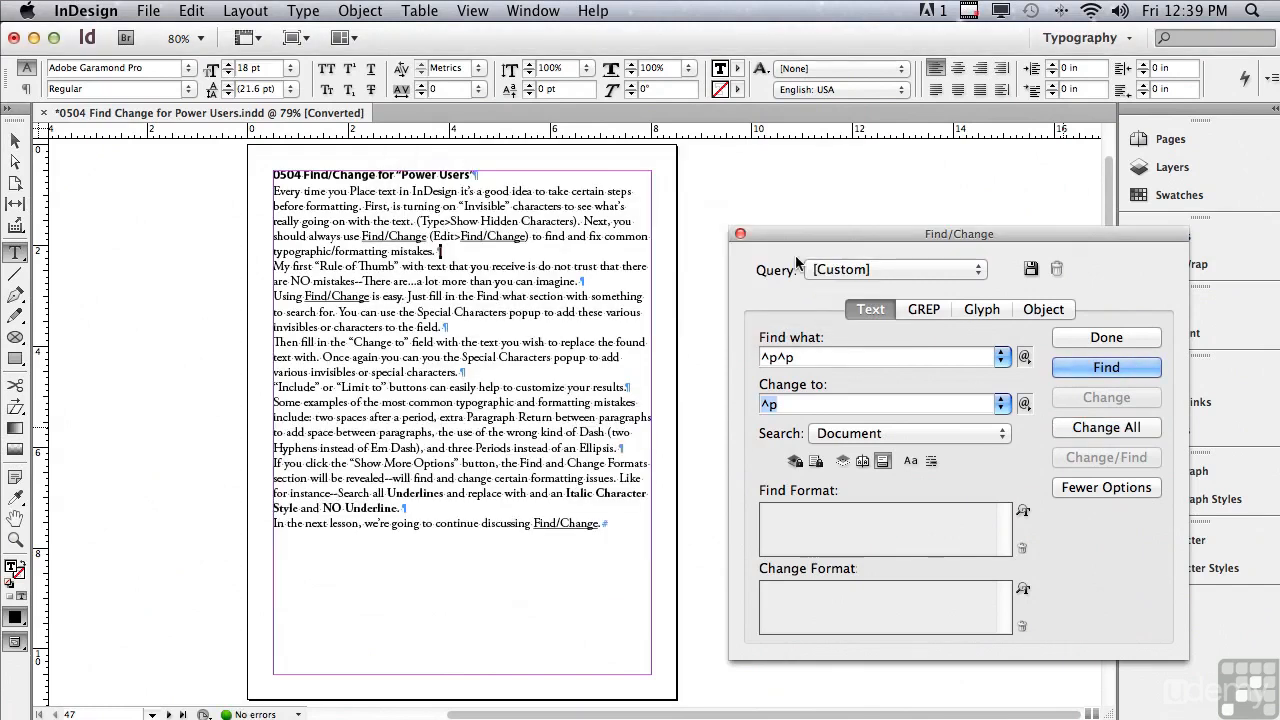
pyautogui.moveTo(806, 362); pyautogui.dragTo(767, 347)
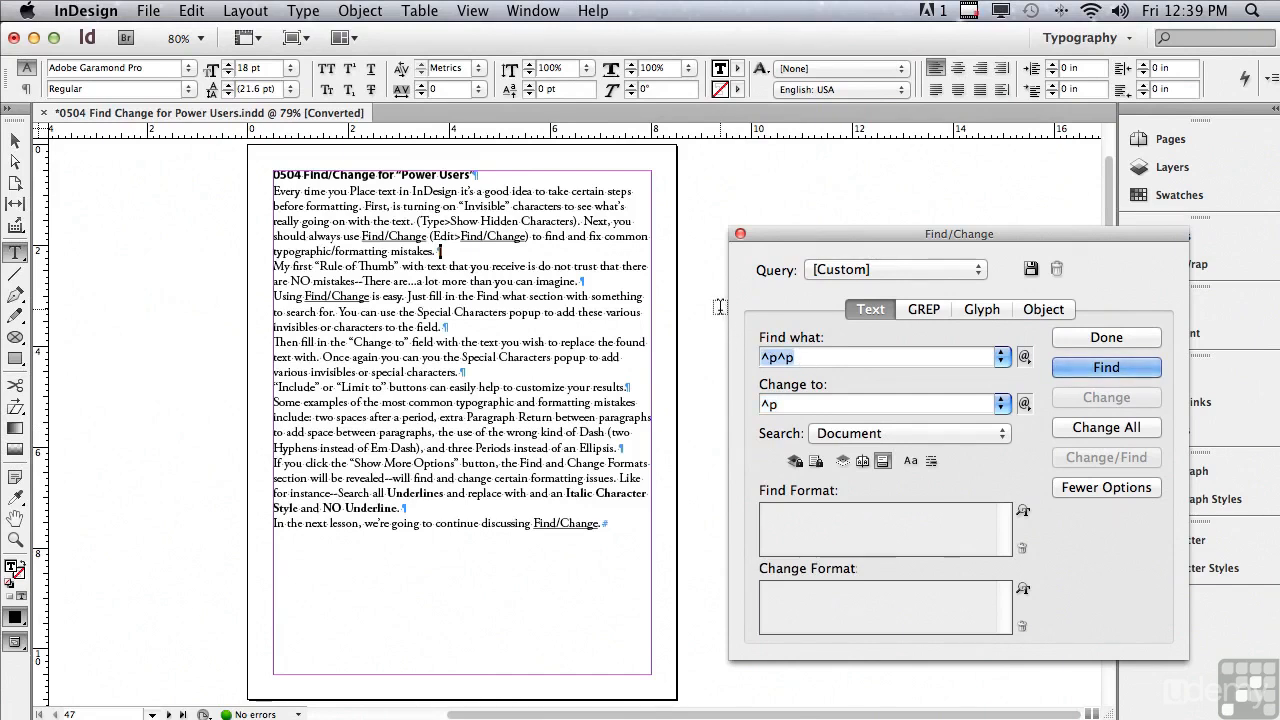
pyautogui.write('--')
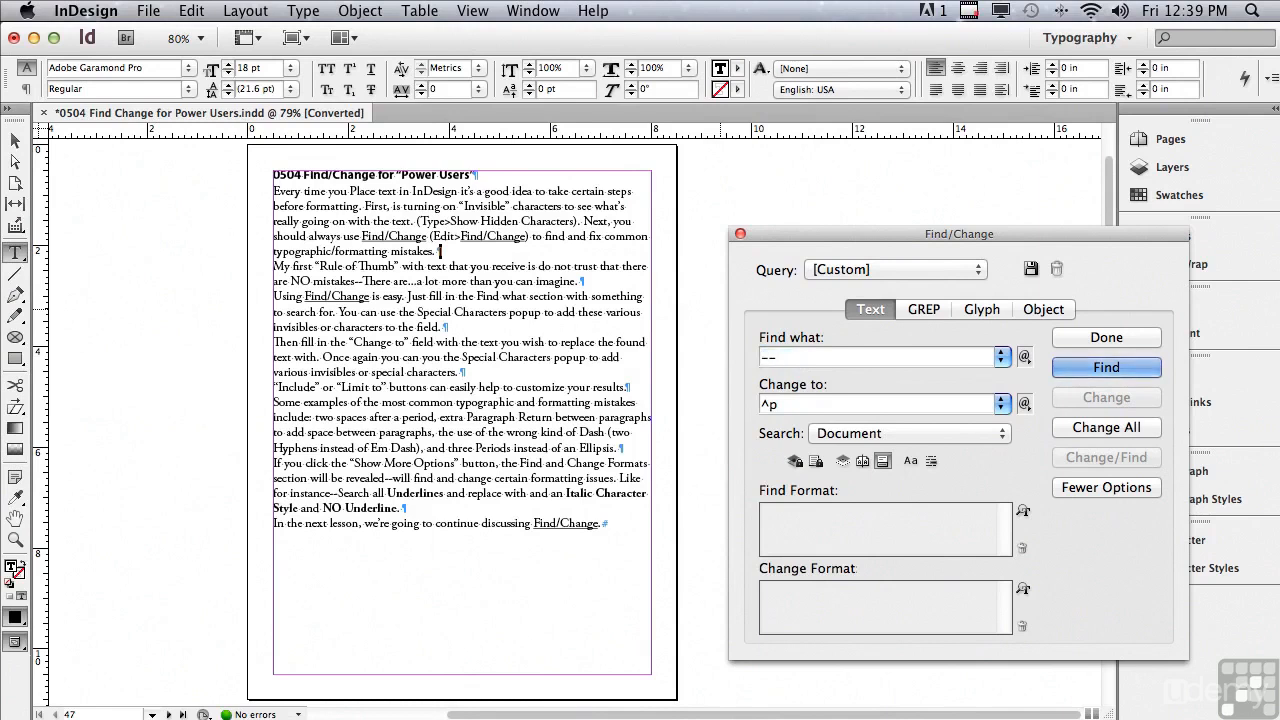
pyautogui.press('Tab')
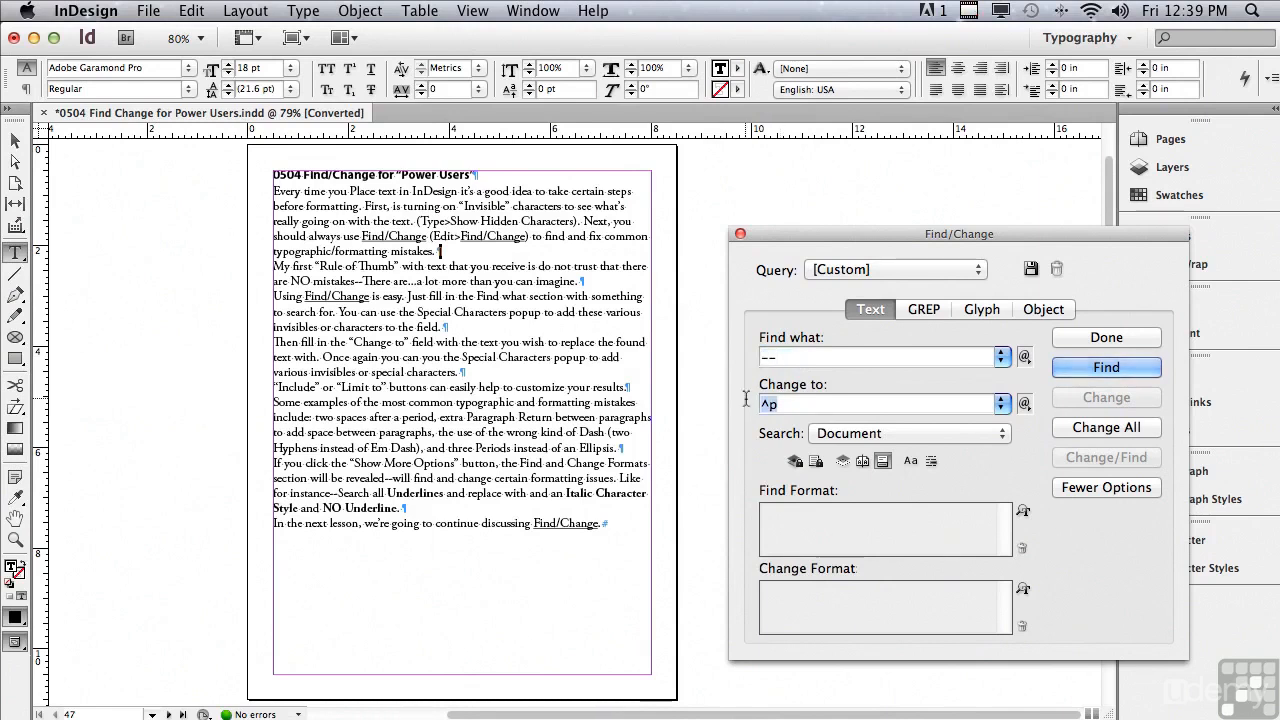
pyautogui.press('BackSpace')
pyautogui.click(1024, 404)
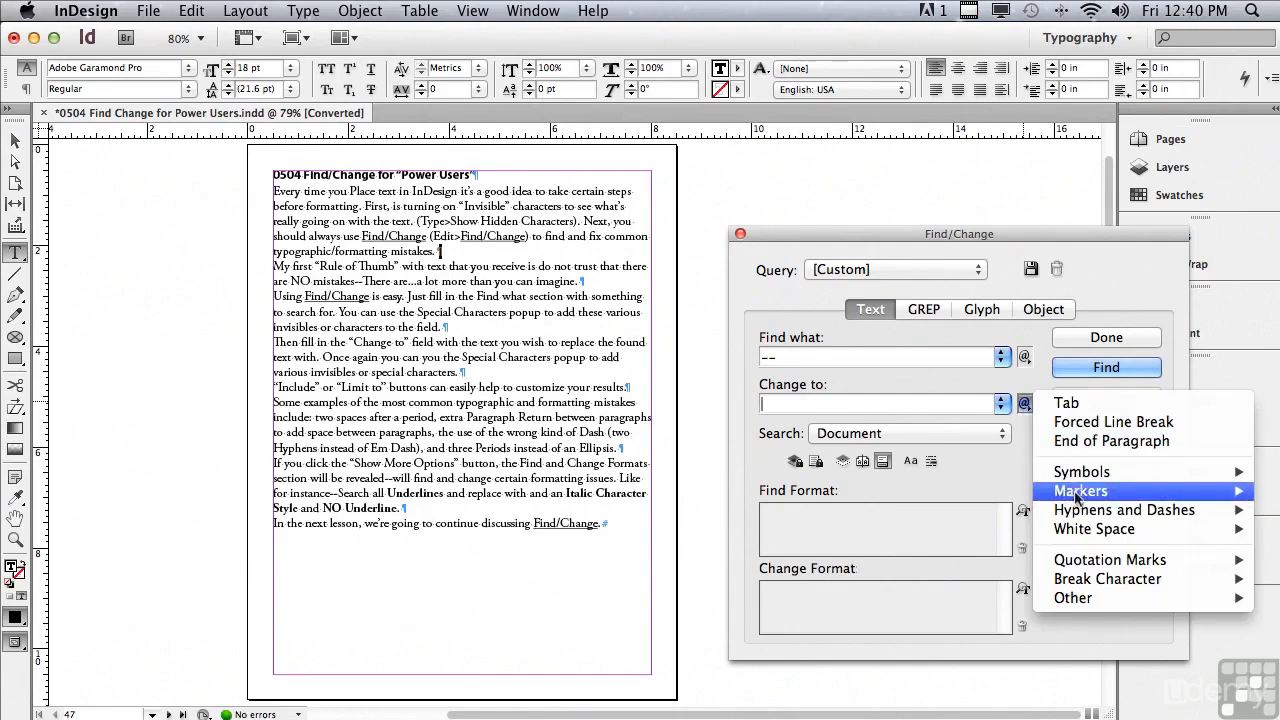
pyautogui.moveTo(1080, 510)
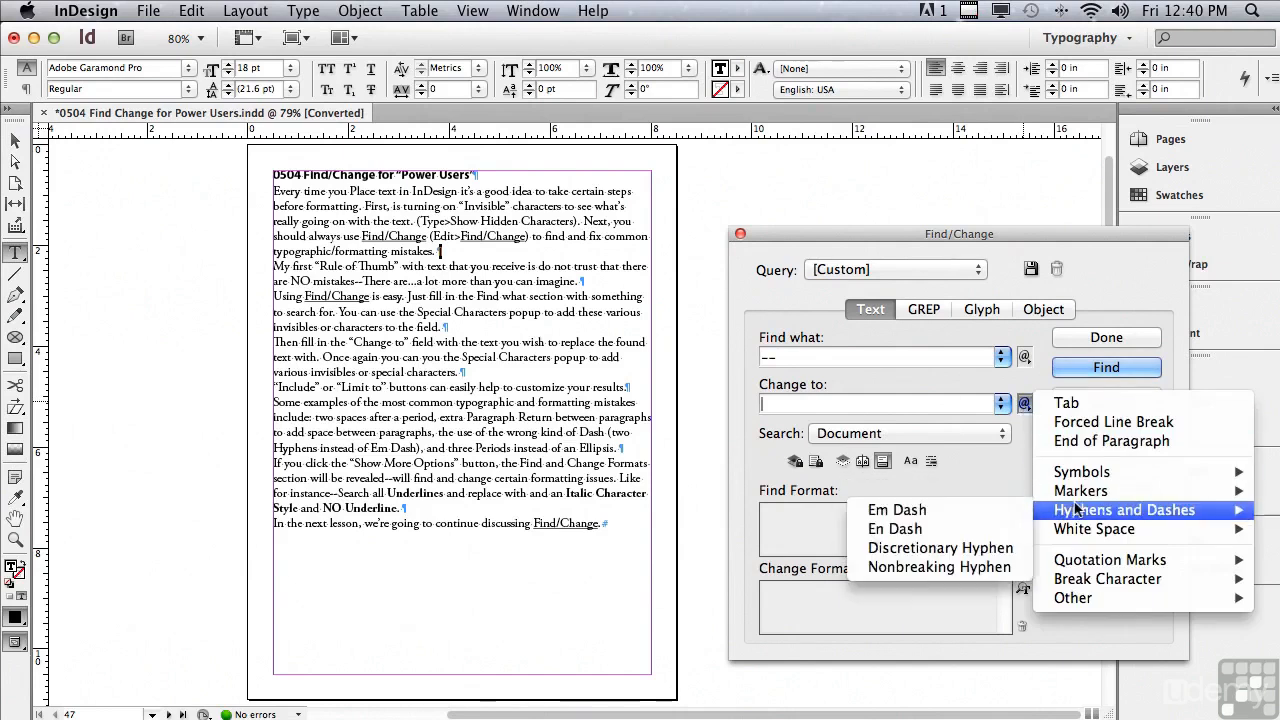
pyautogui.click(993, 517)
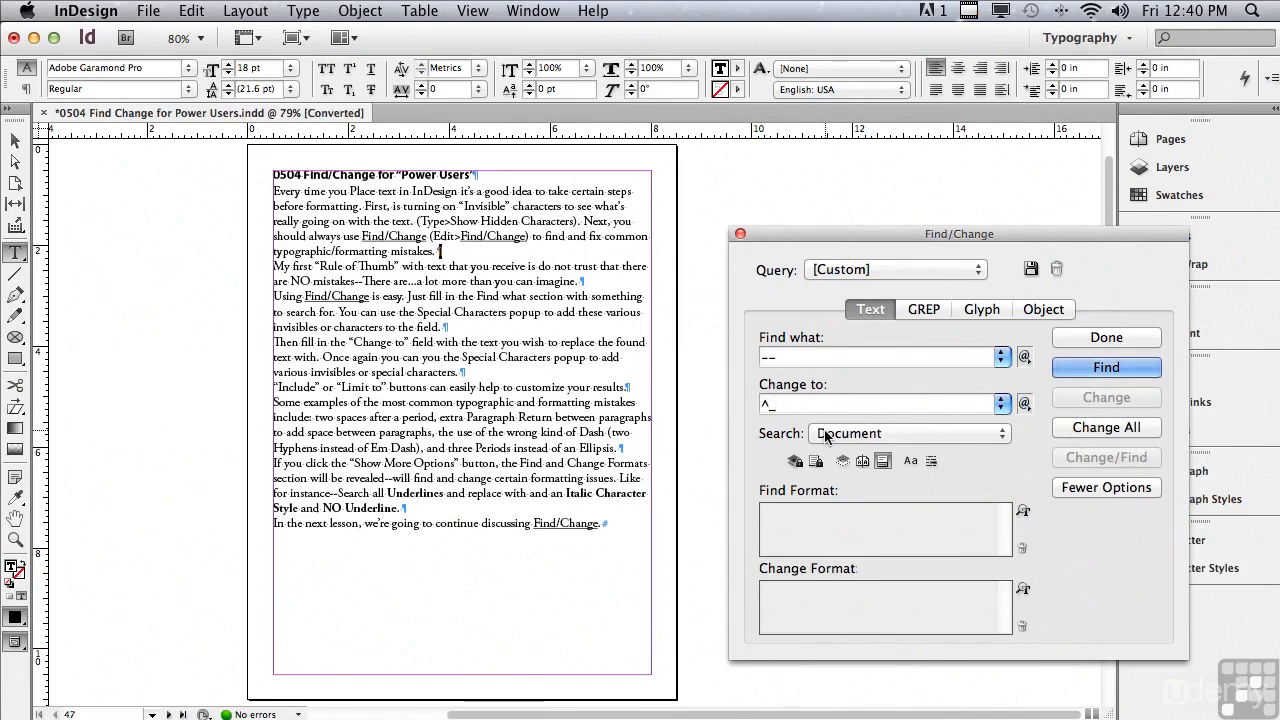
# Step: Find and replace the first double hyphen, and change all the remaining ones in the document
pyautogui.click(1058, 369)
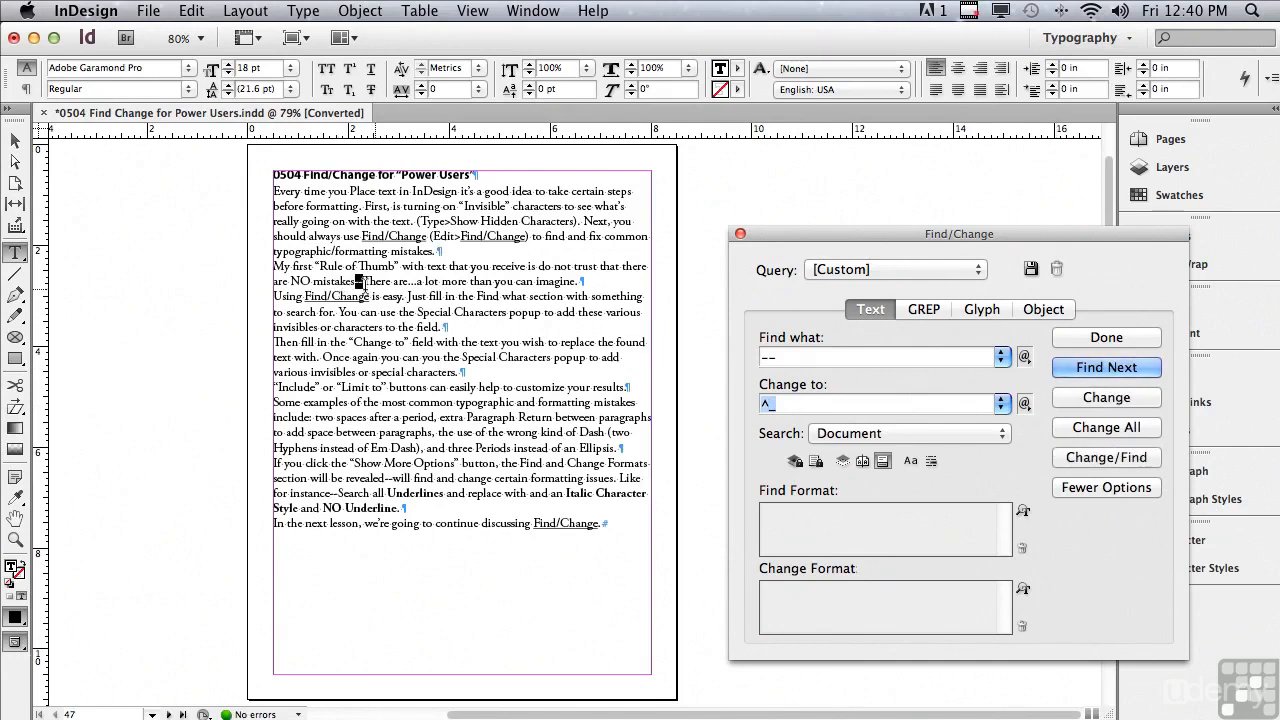
pyautogui.click(1071, 397)
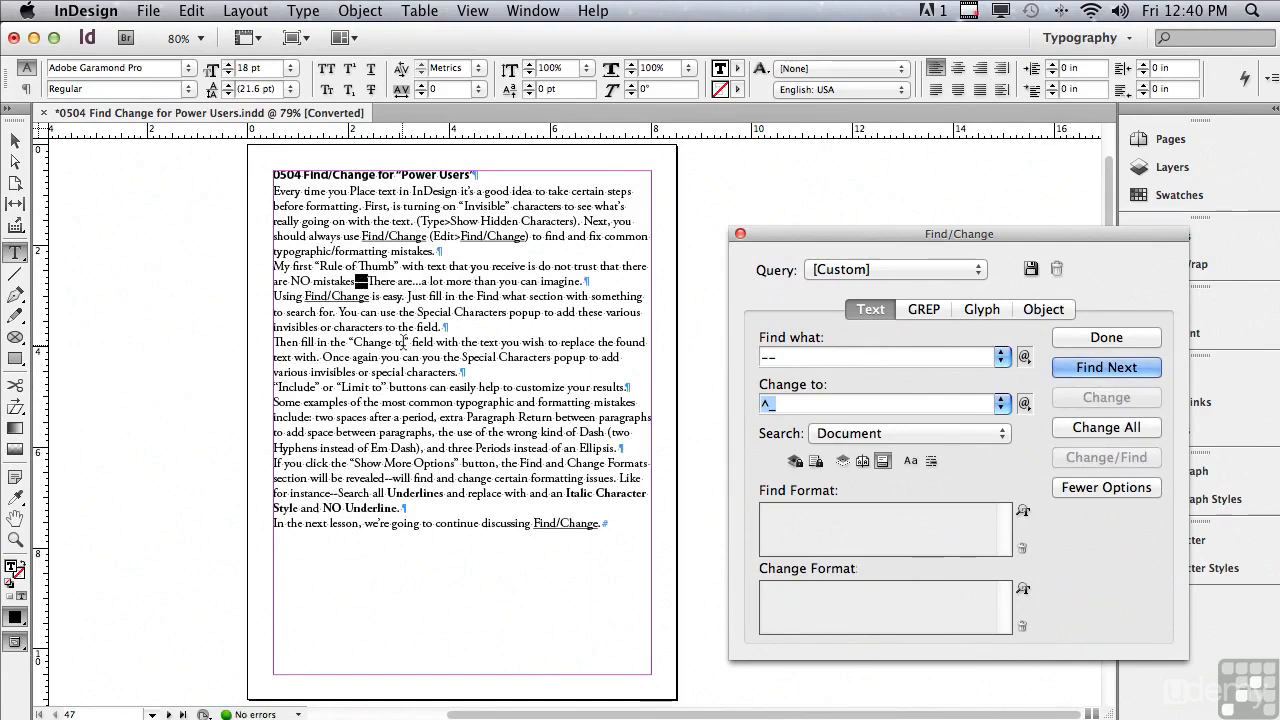
pyautogui.click(1090, 430)
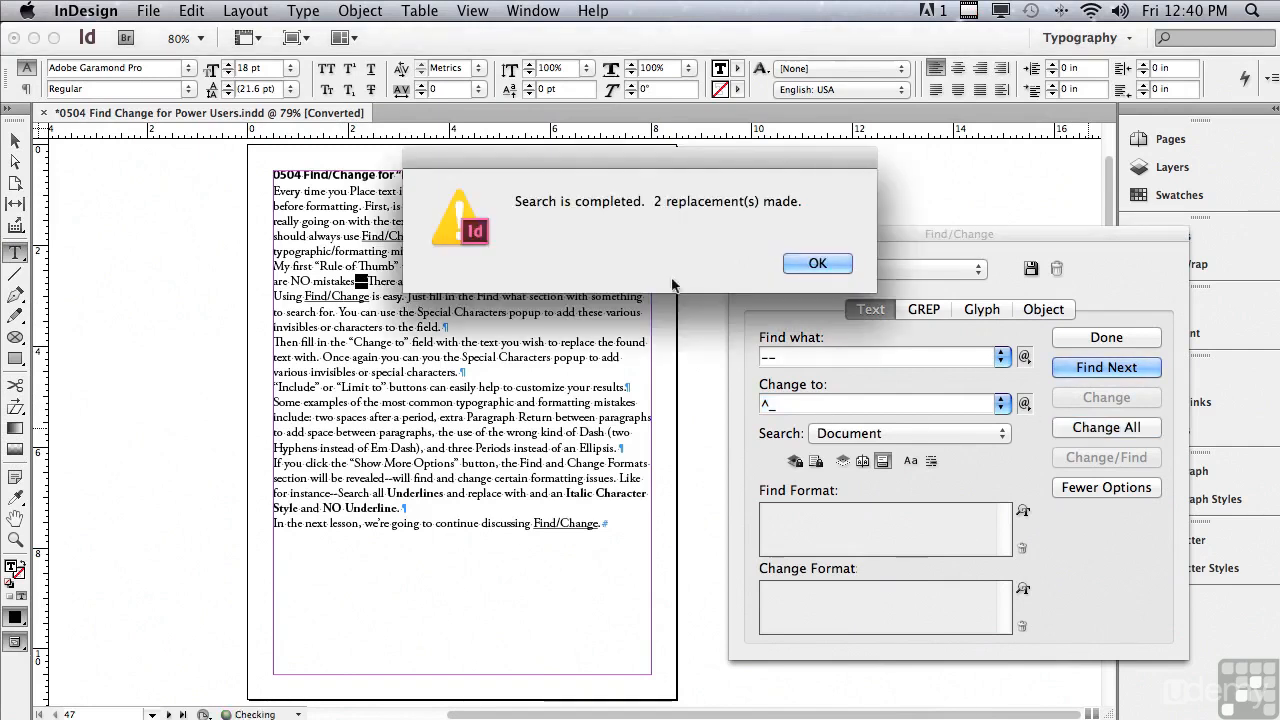
pyautogui.click(805, 264)
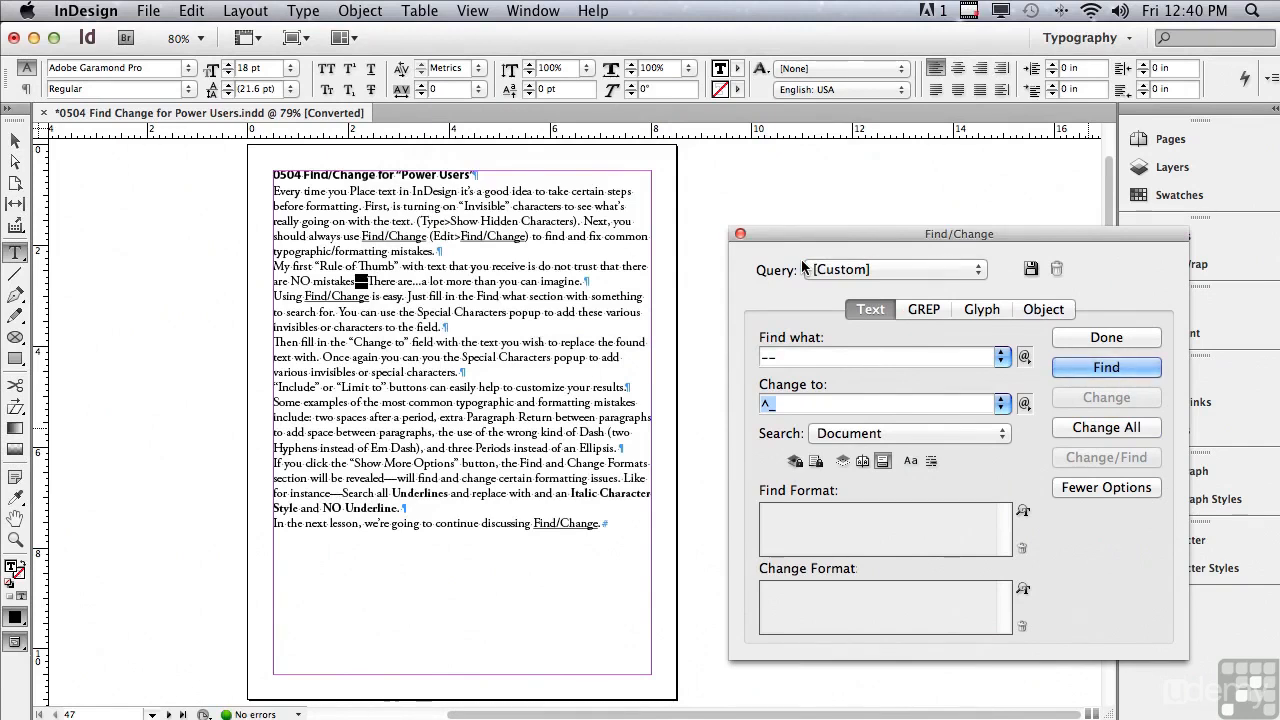
# Step: Define a text replacement of three periods (...) with an Ellipsis symbol (^e)
pyautogui.click(796, 357)
pyautogui.moveTo(806, 357); pyautogui.dragTo(732, 354)
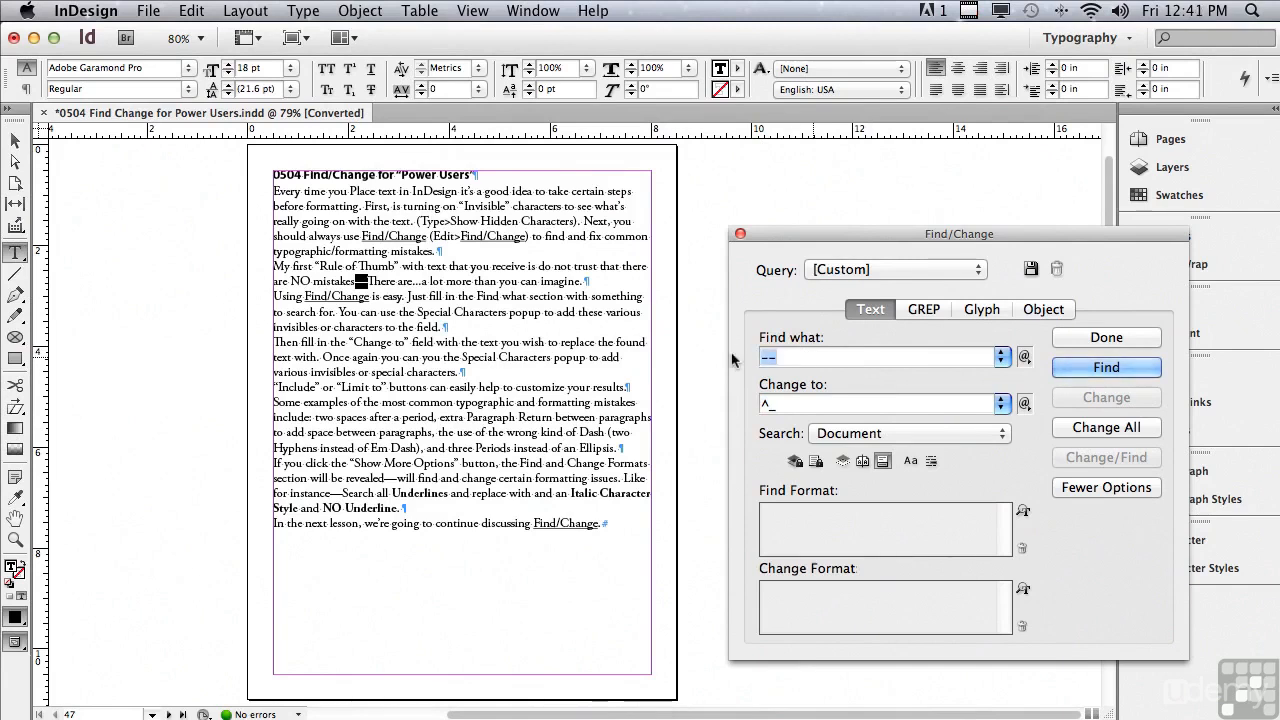
pyautogui.write('...')
pyautogui.moveTo(794, 405); pyautogui.dragTo(738, 405)
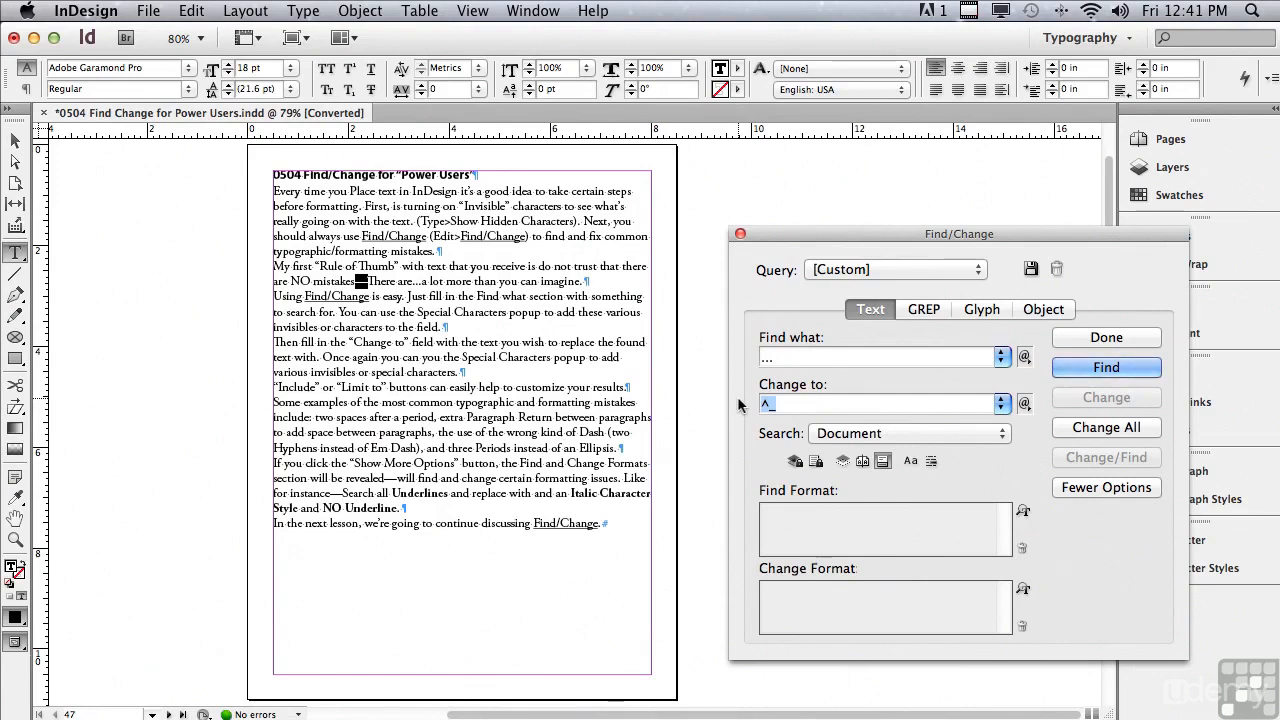
pyautogui.click(1024, 404)
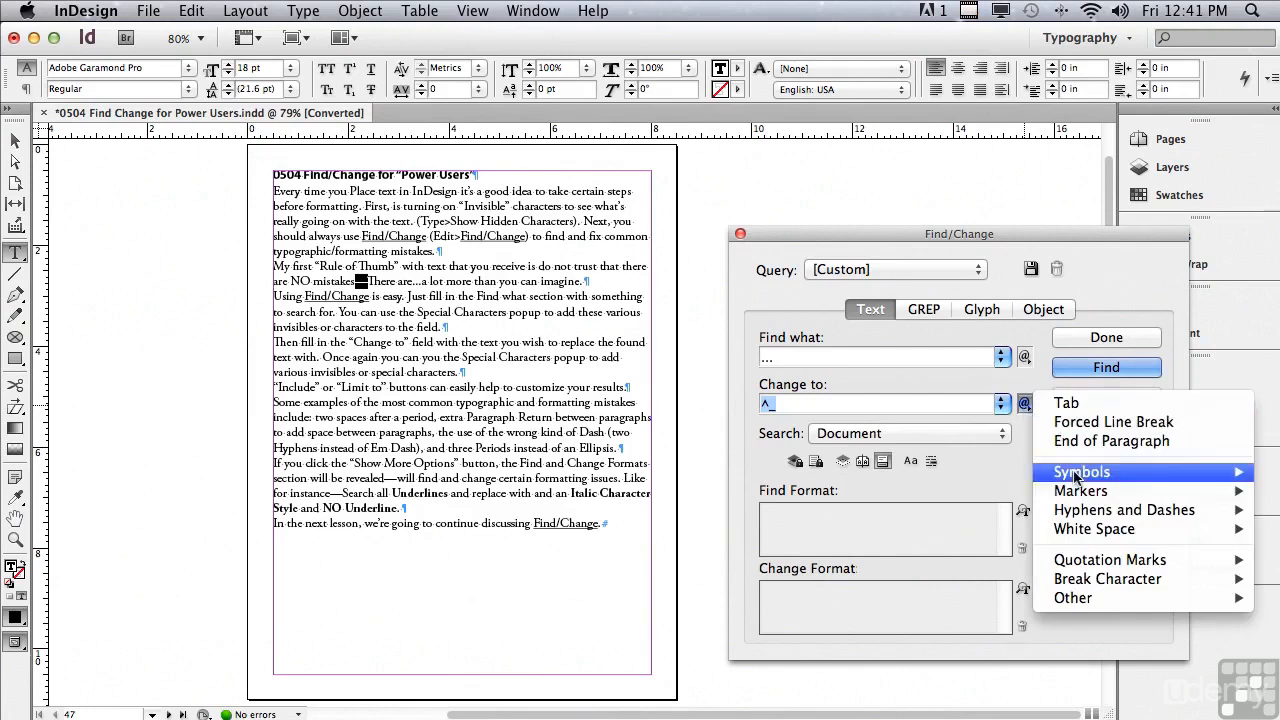
pyautogui.moveTo(1077, 478)
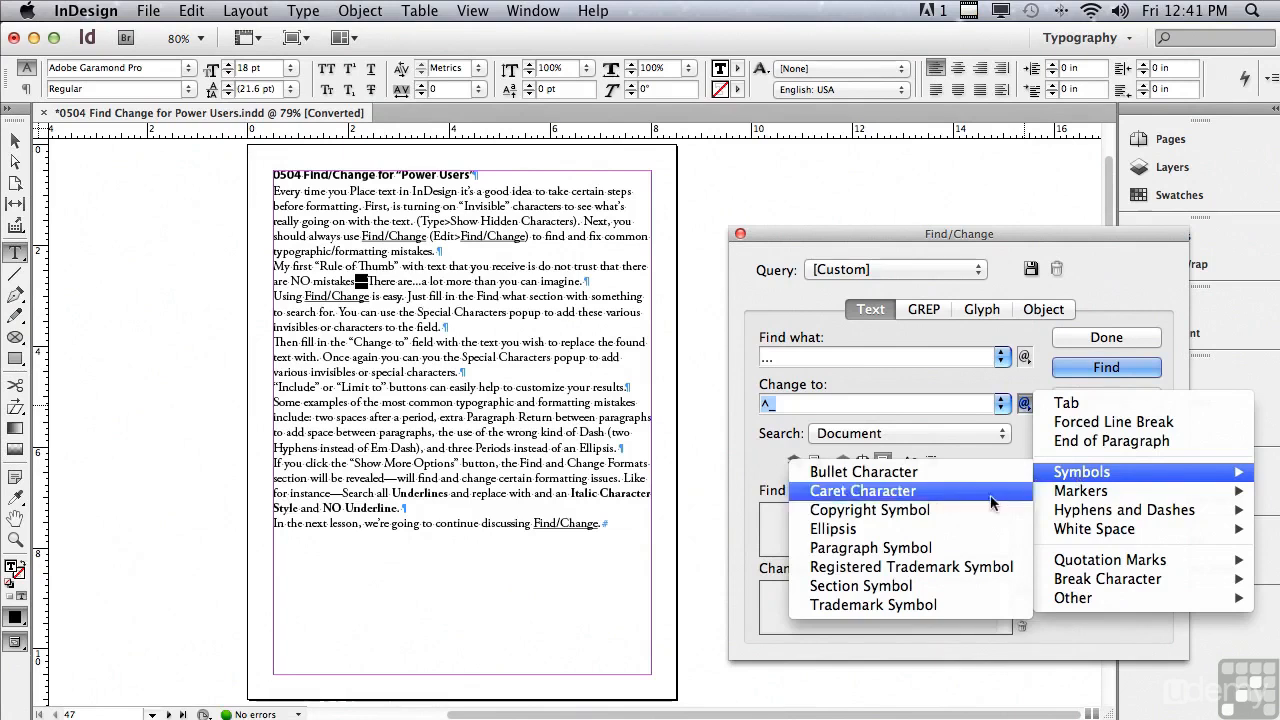
pyautogui.click(956, 538)
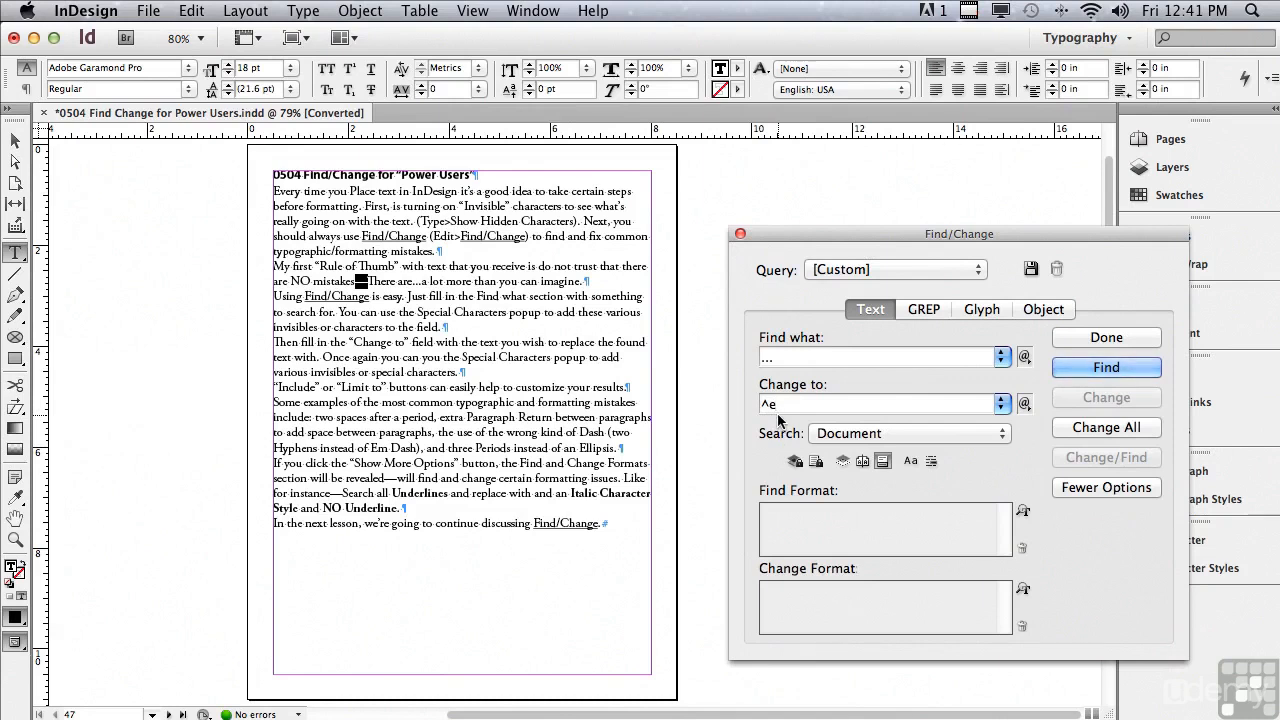
# Step: Find the three periods after "There are", change all occurrences to an ellipsis, and select the new character in the text
pyautogui.click(1085, 370)
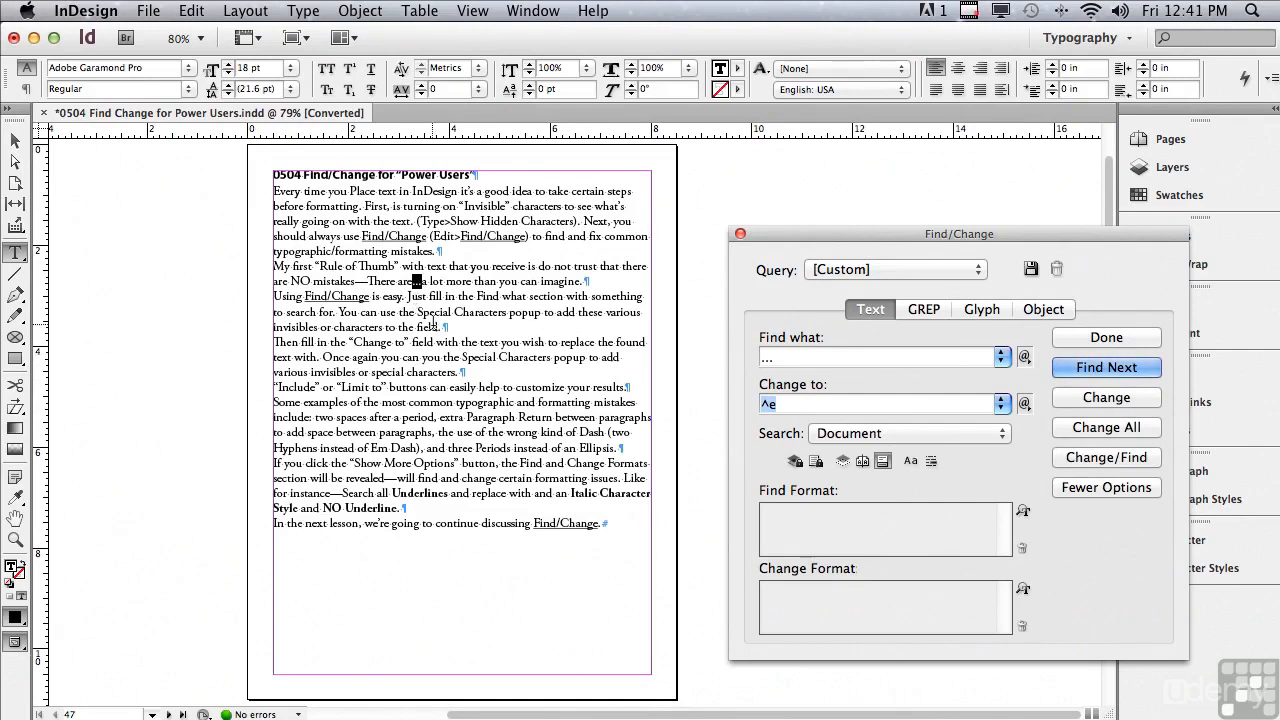
pyautogui.click(15, 539)
pyautogui.moveTo(265, 162); pyautogui.dragTo(1057, 556)
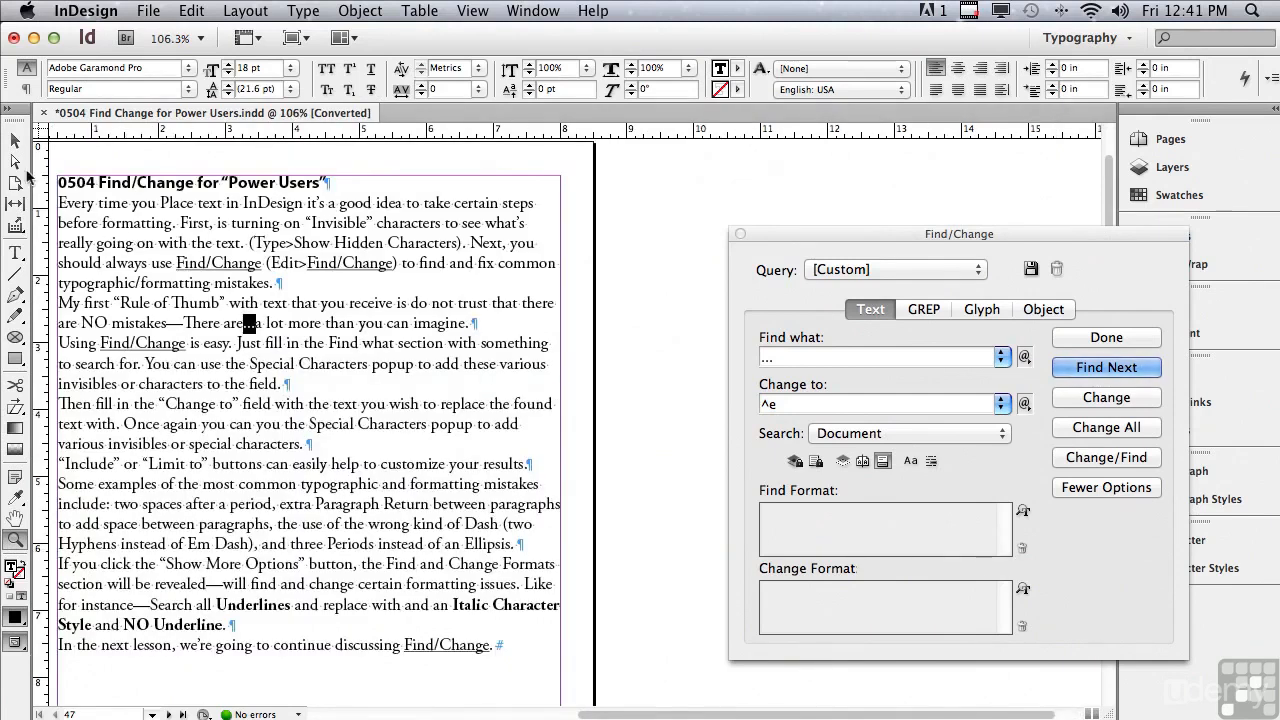
pyautogui.click(15, 141)
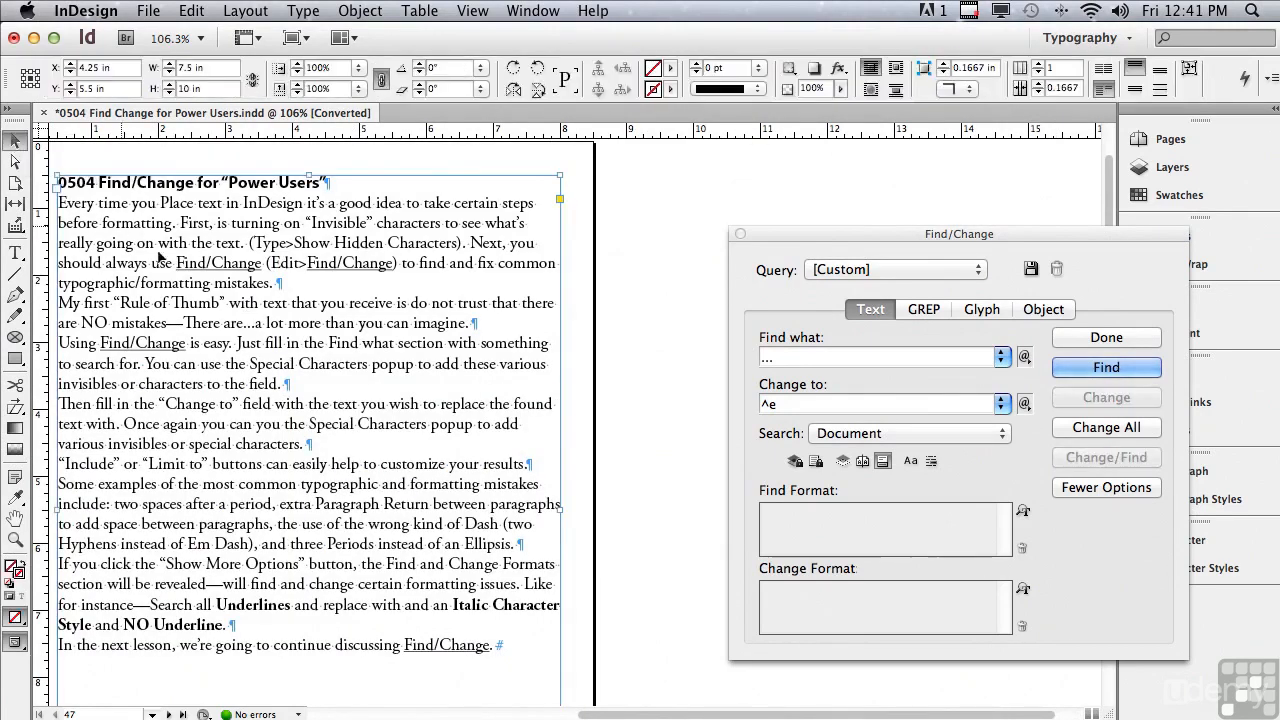
pyautogui.click(1057, 428)
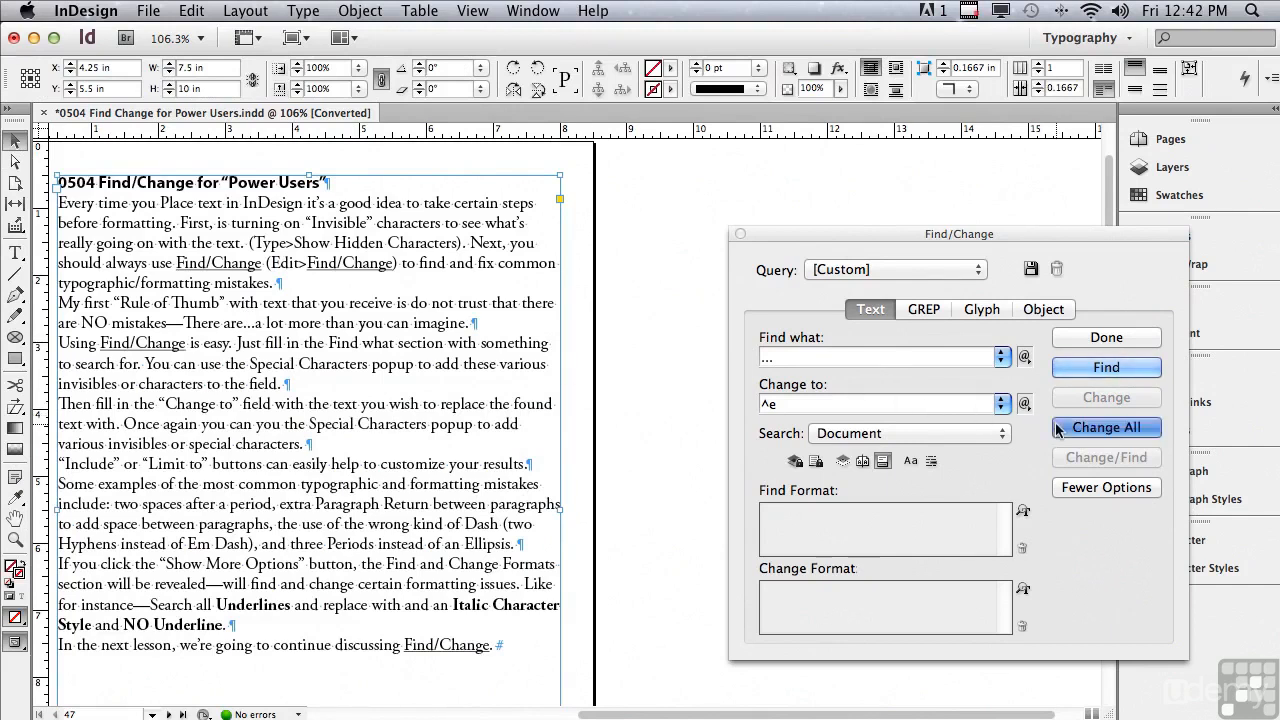
pyautogui.click(822, 264)
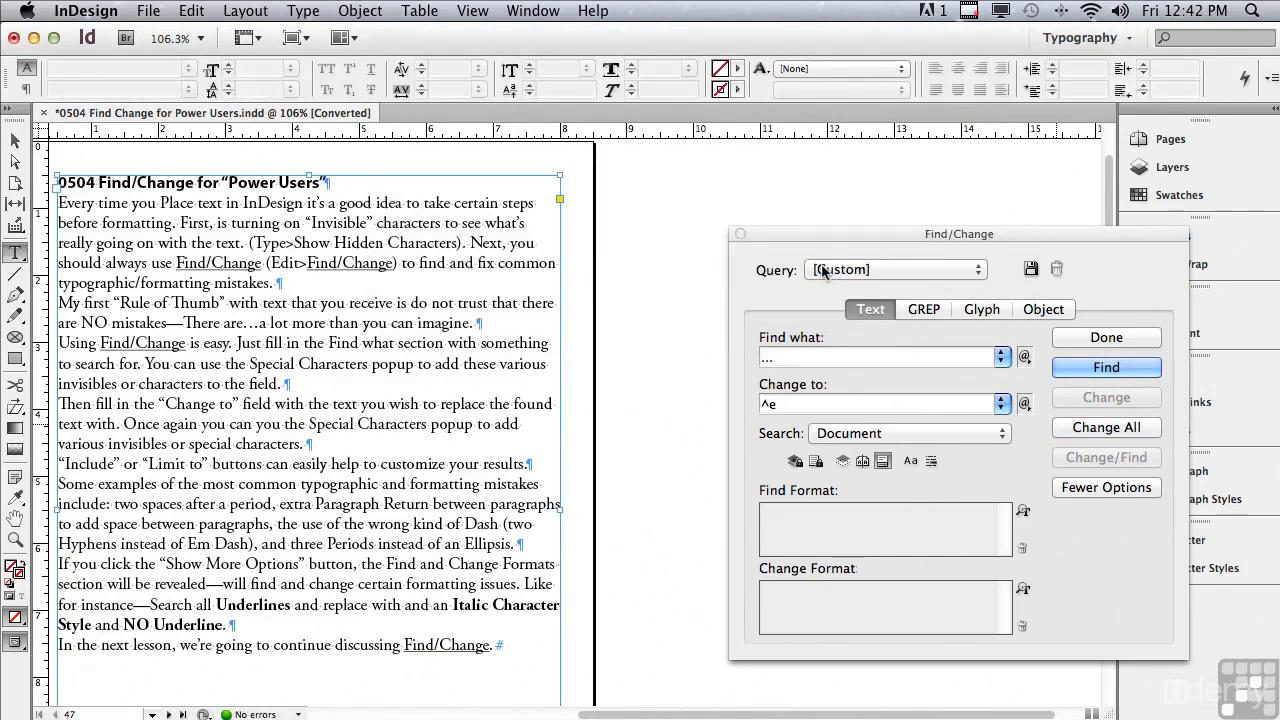
pyautogui.doubleClick(246, 323)
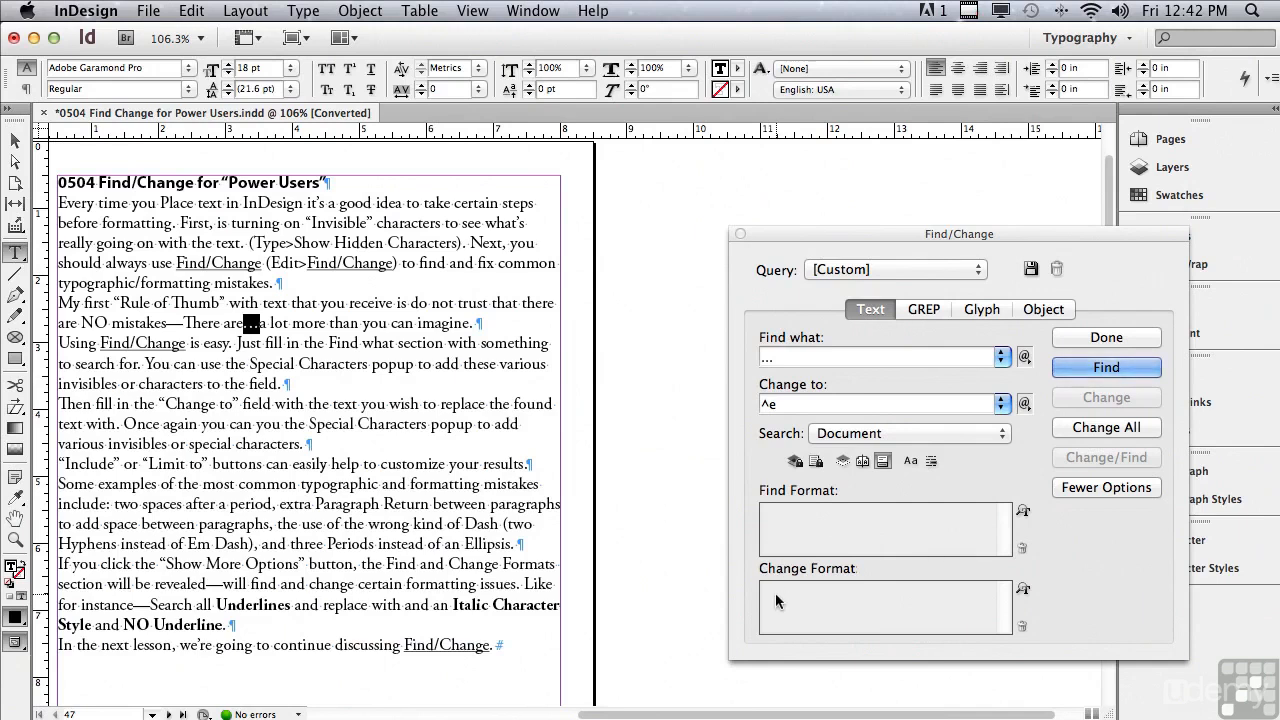
# Step: Clear the search text and the replacement text from the Find/Change query
pyautogui.click(788, 360)
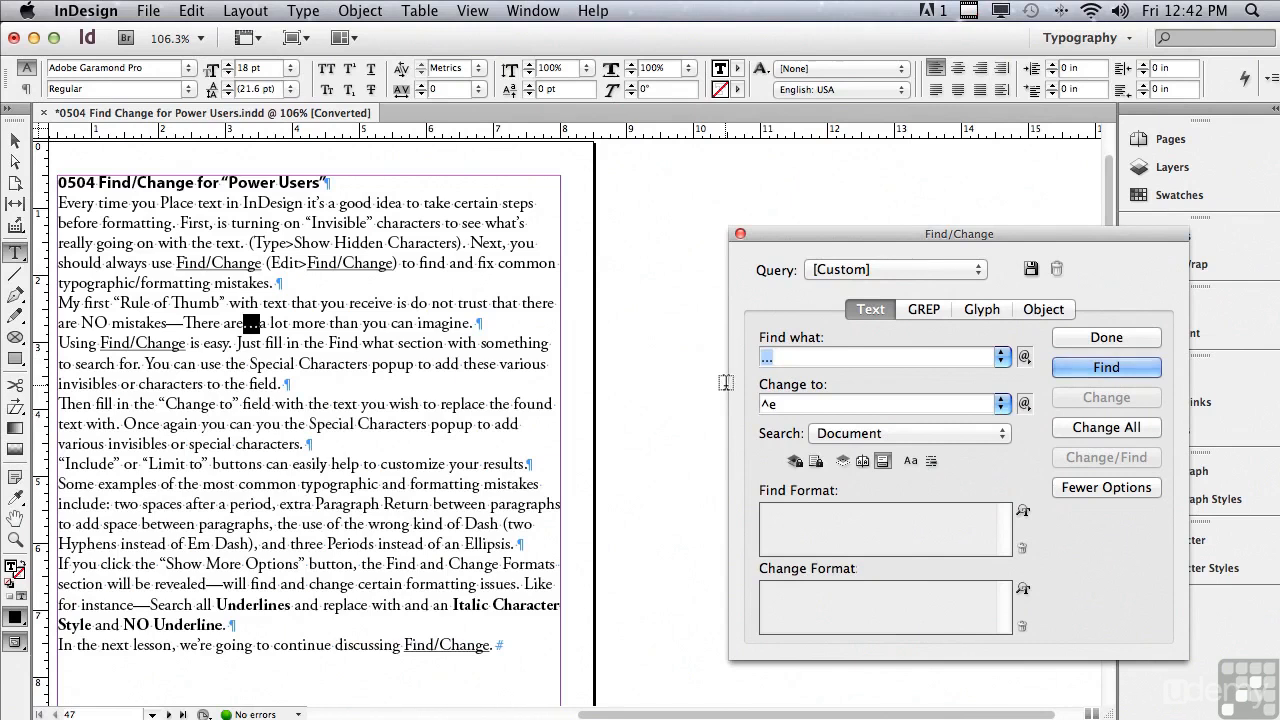
pyautogui.press('BackSpace')
pyautogui.moveTo(779, 404); pyautogui.dragTo(750, 404)
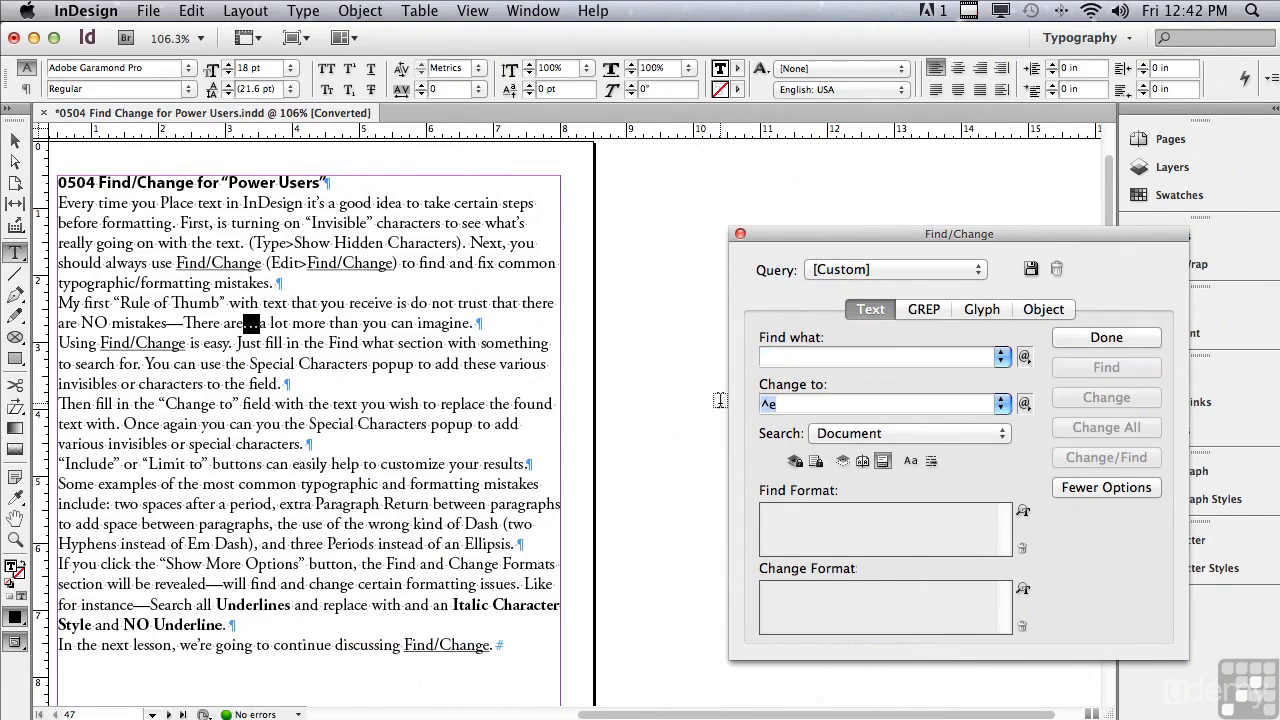
pyautogui.press('BackSpace')
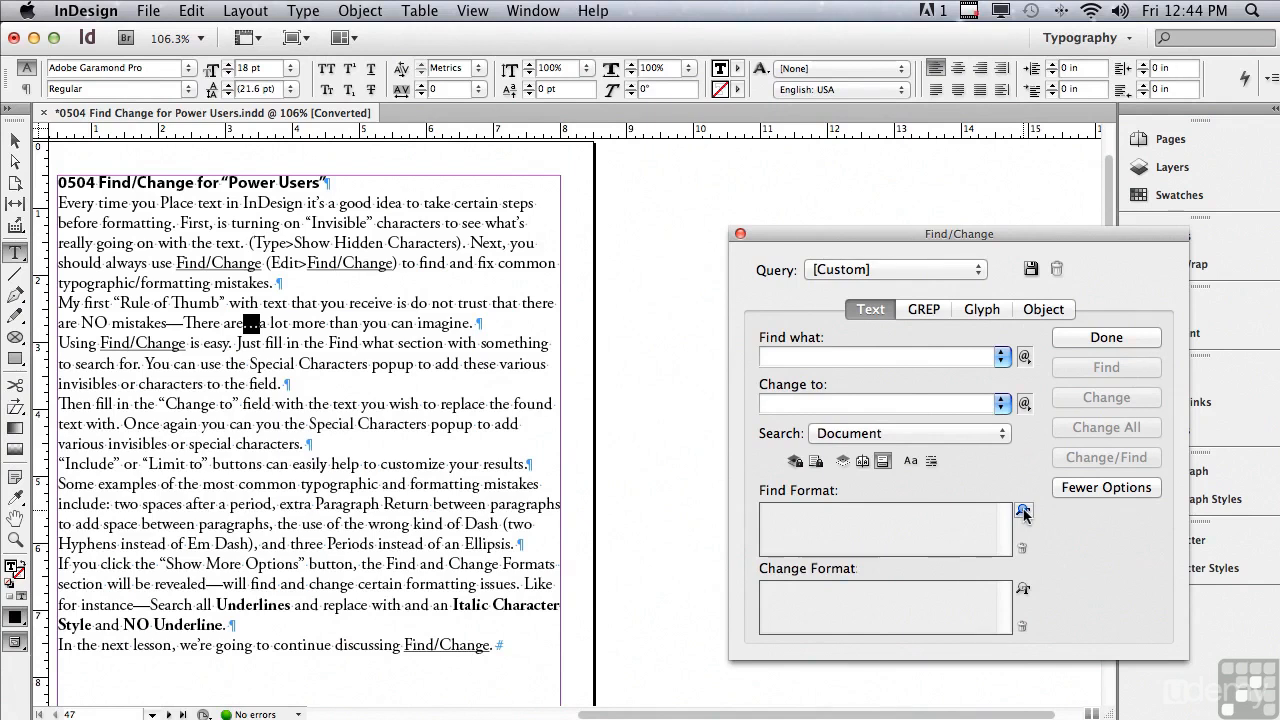
# Step: Set the find format to underlined text in the basic character formats
pyautogui.click(864, 530)
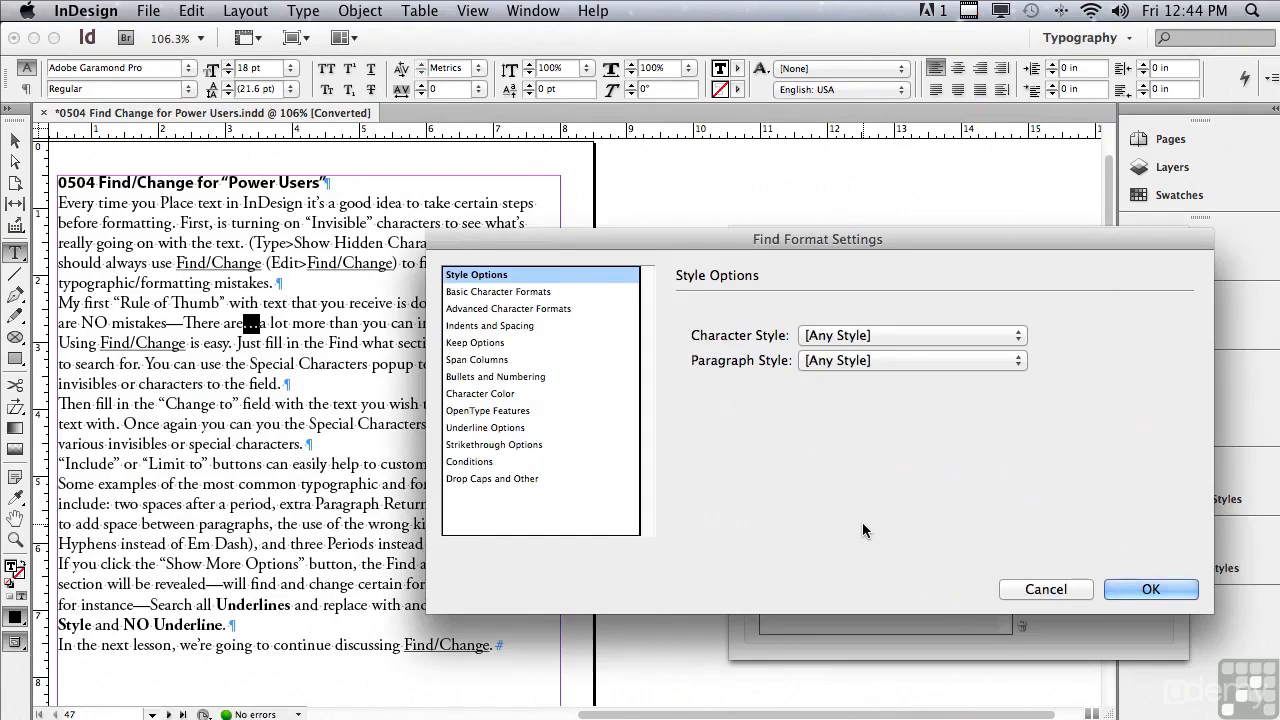
pyautogui.click(463, 293)
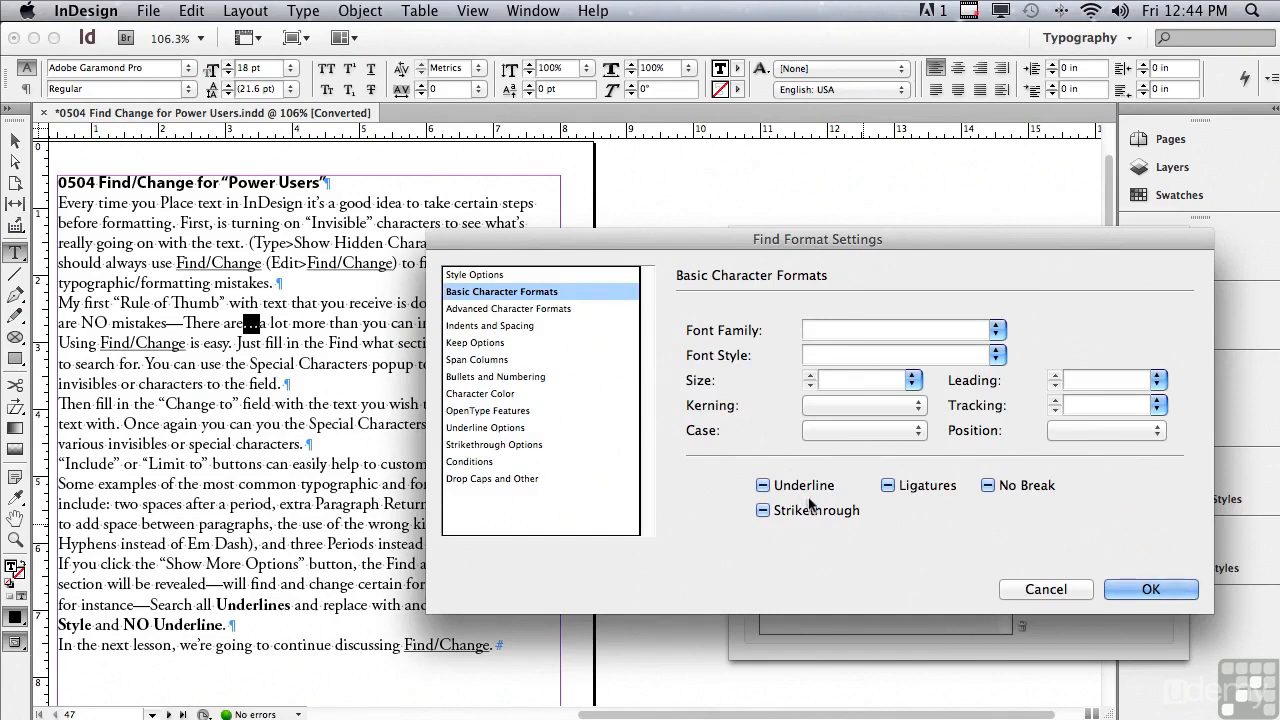
pyautogui.click(763, 486)
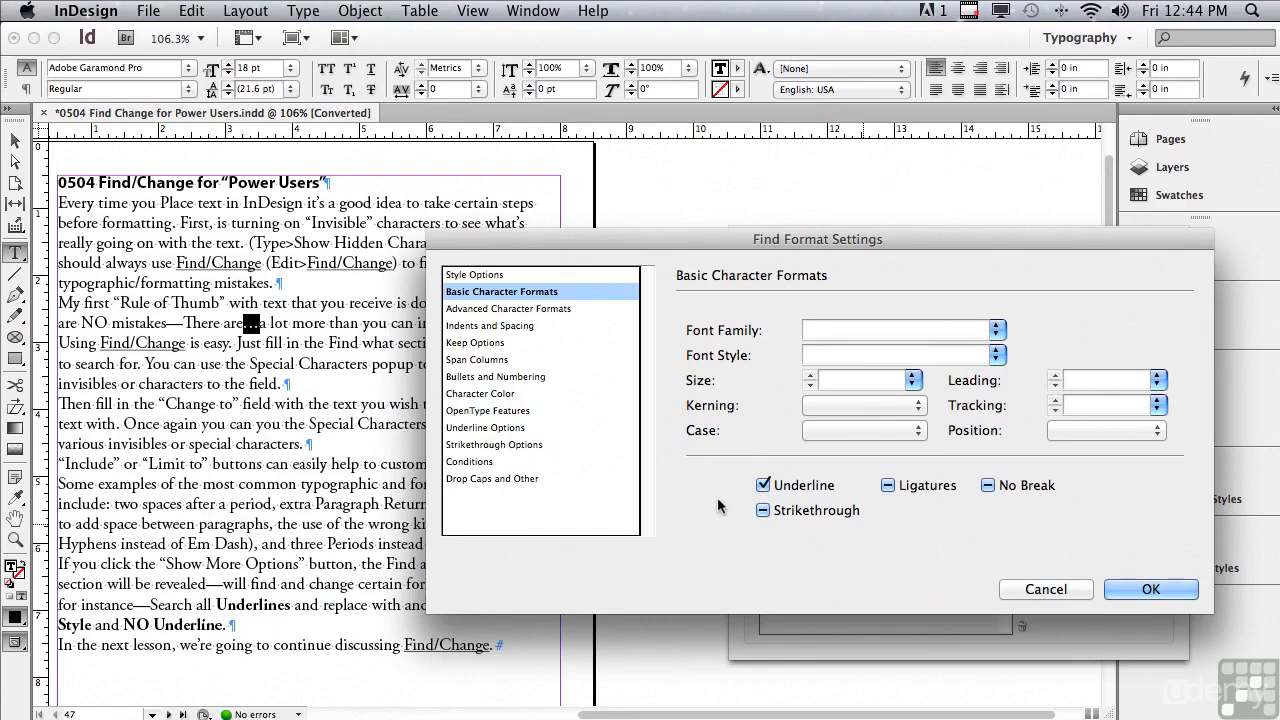
pyautogui.click(1120, 590)
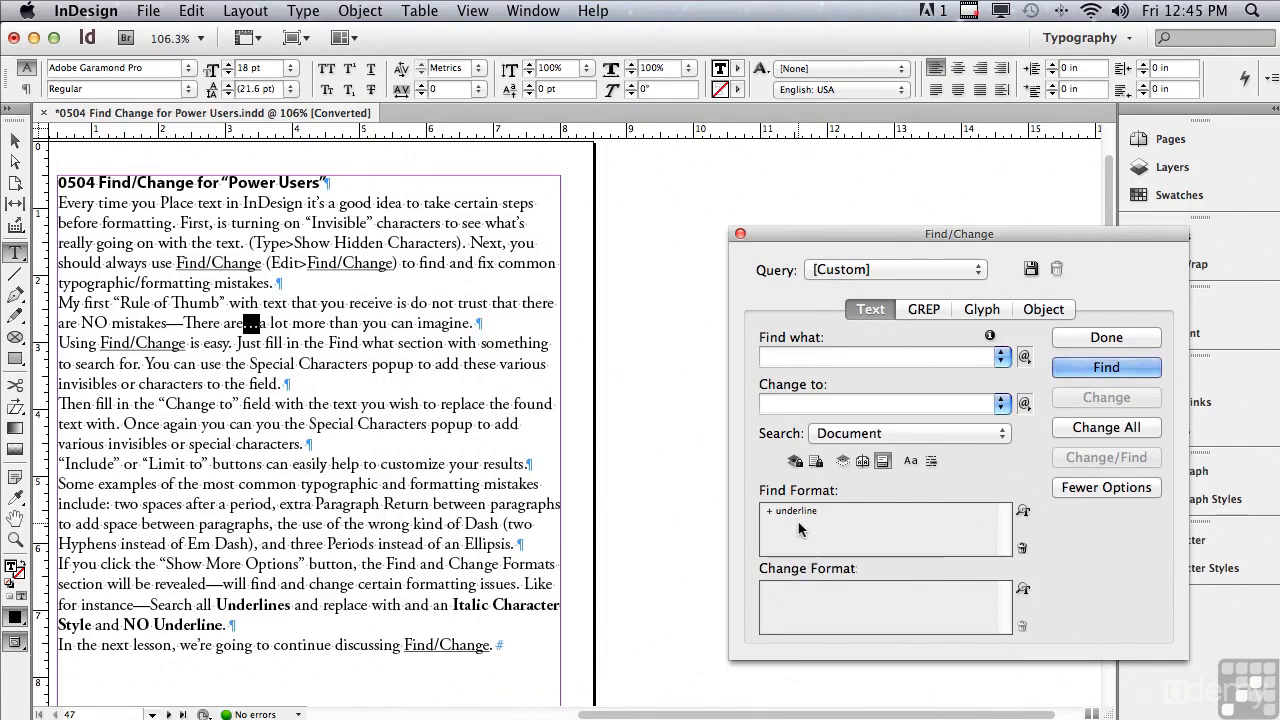
# Step: Set the change format to the Italic font style with Underline turned off
pyautogui.click(838, 599)
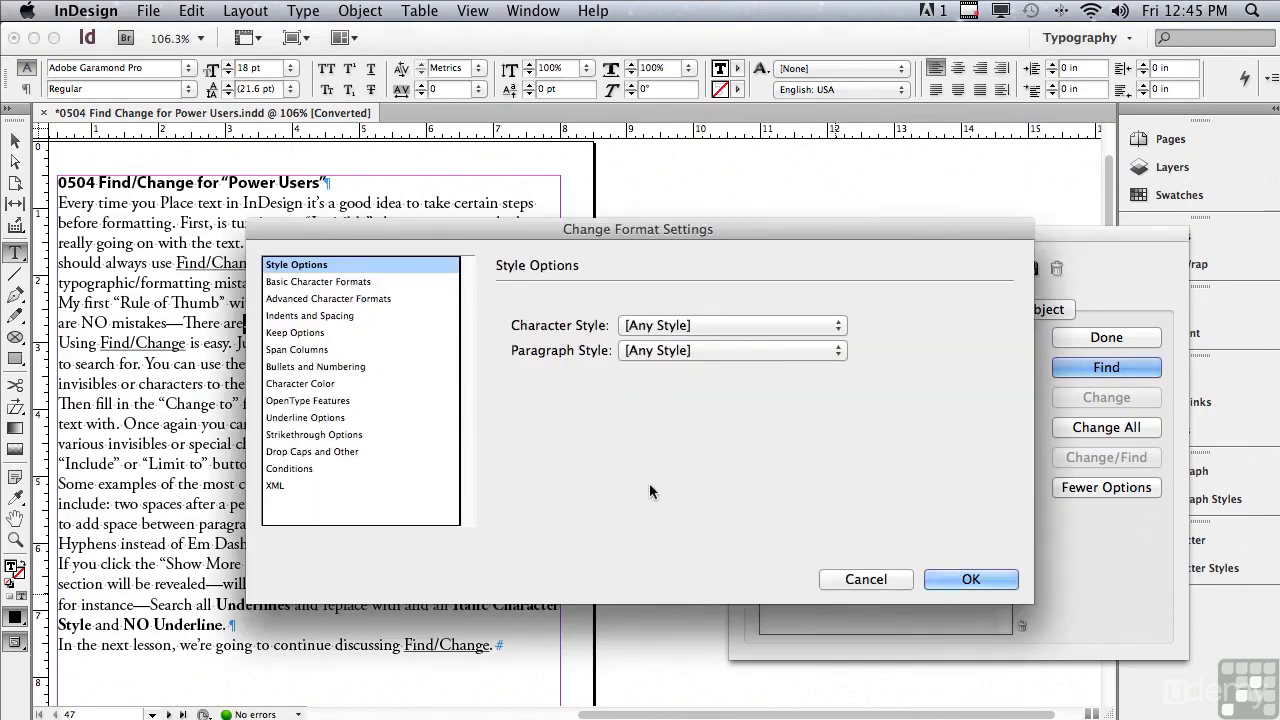
pyautogui.click(361, 282)
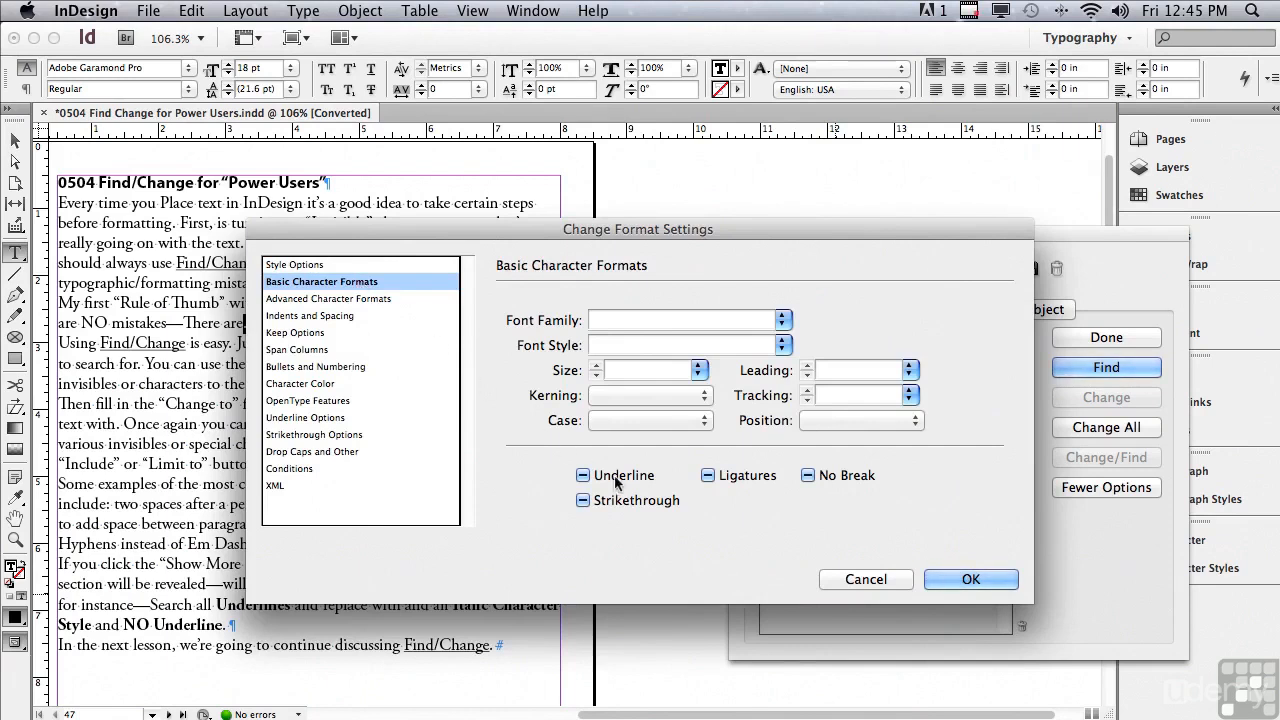
pyautogui.click(584, 477)
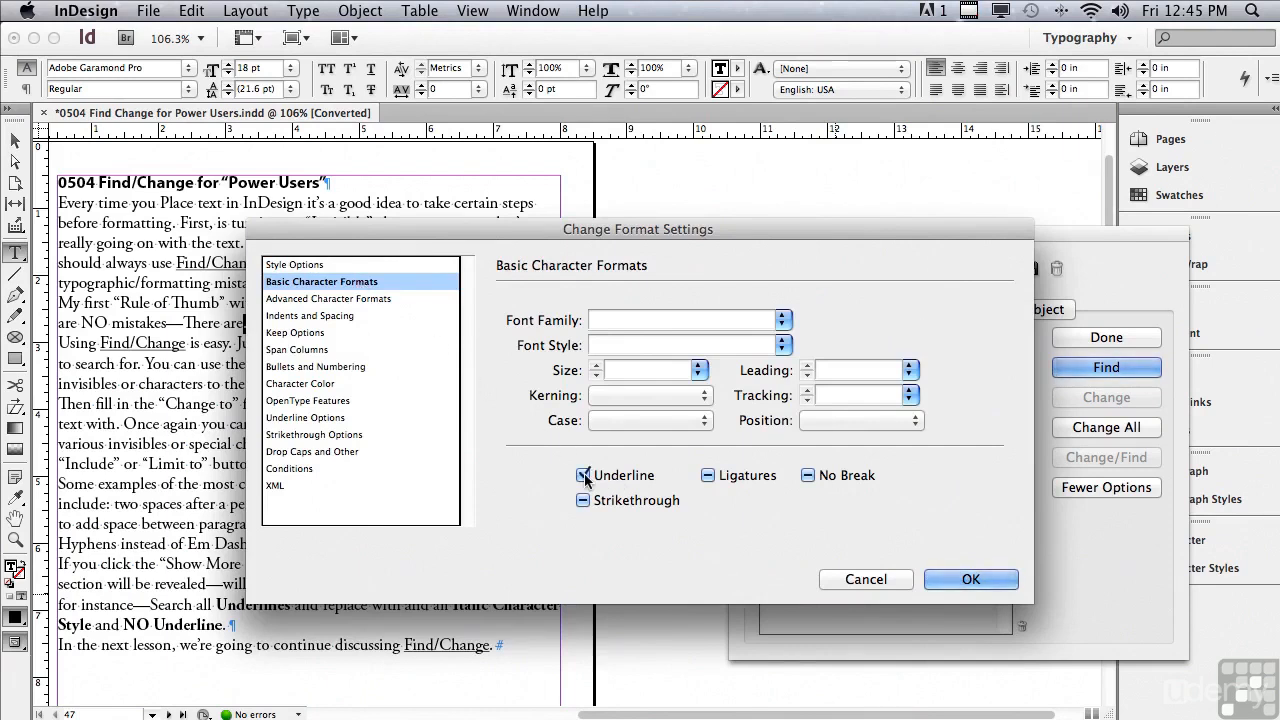
pyautogui.click(585, 477)
pyautogui.click(781, 346)
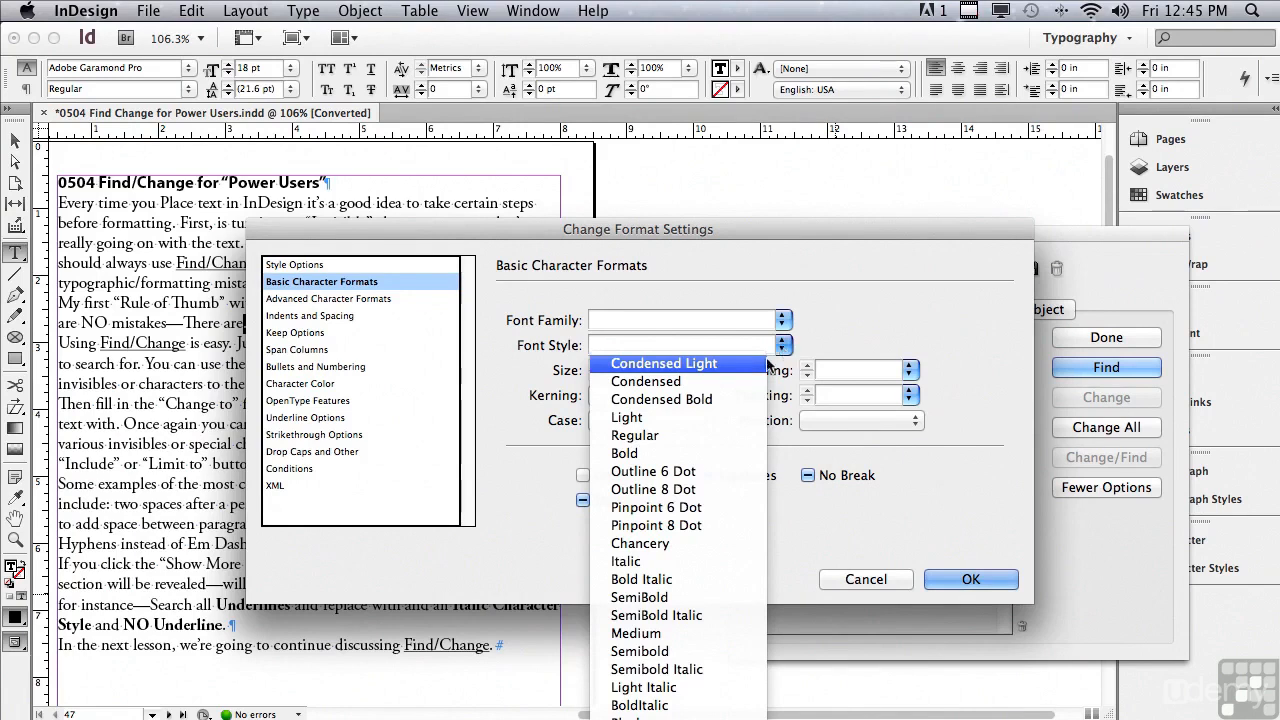
pyautogui.click(678, 562)
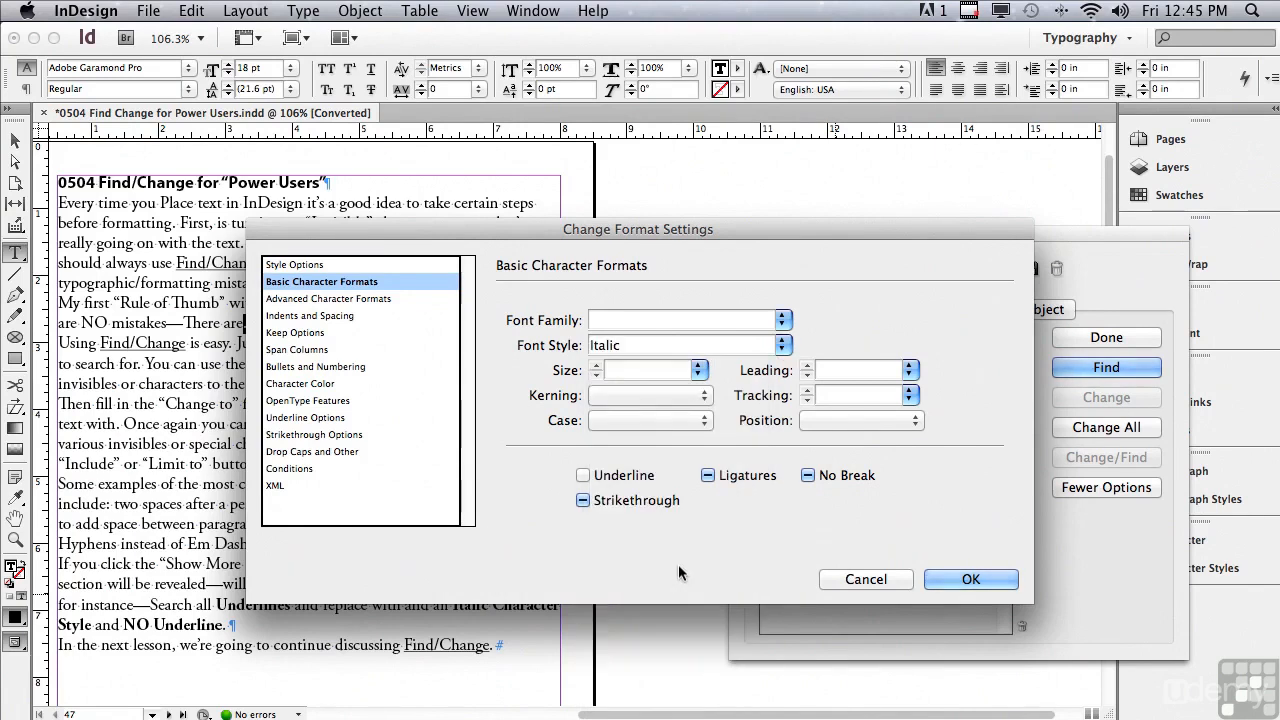
pyautogui.click(935, 584)
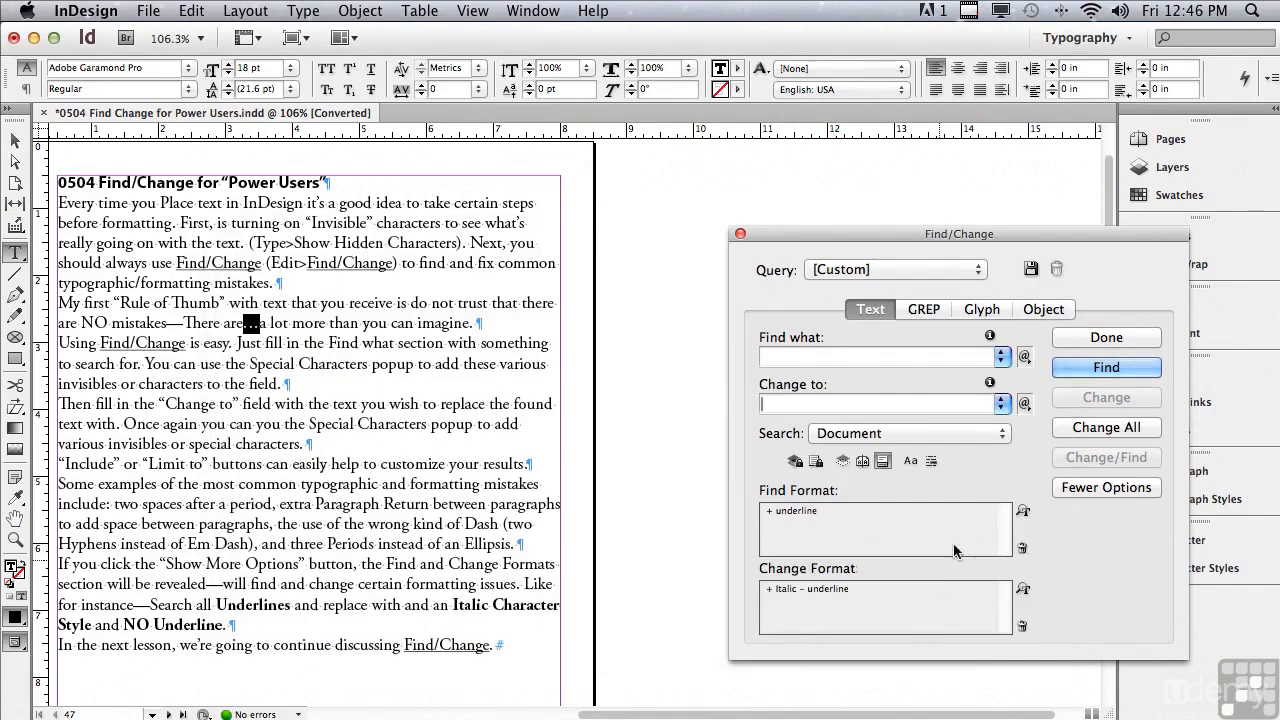
# Step: Find and change the underlined "Find/Change" after "Using" to non-underlined italics, and change all remaining underlined text in the document the same way
pyautogui.click(1080, 368)
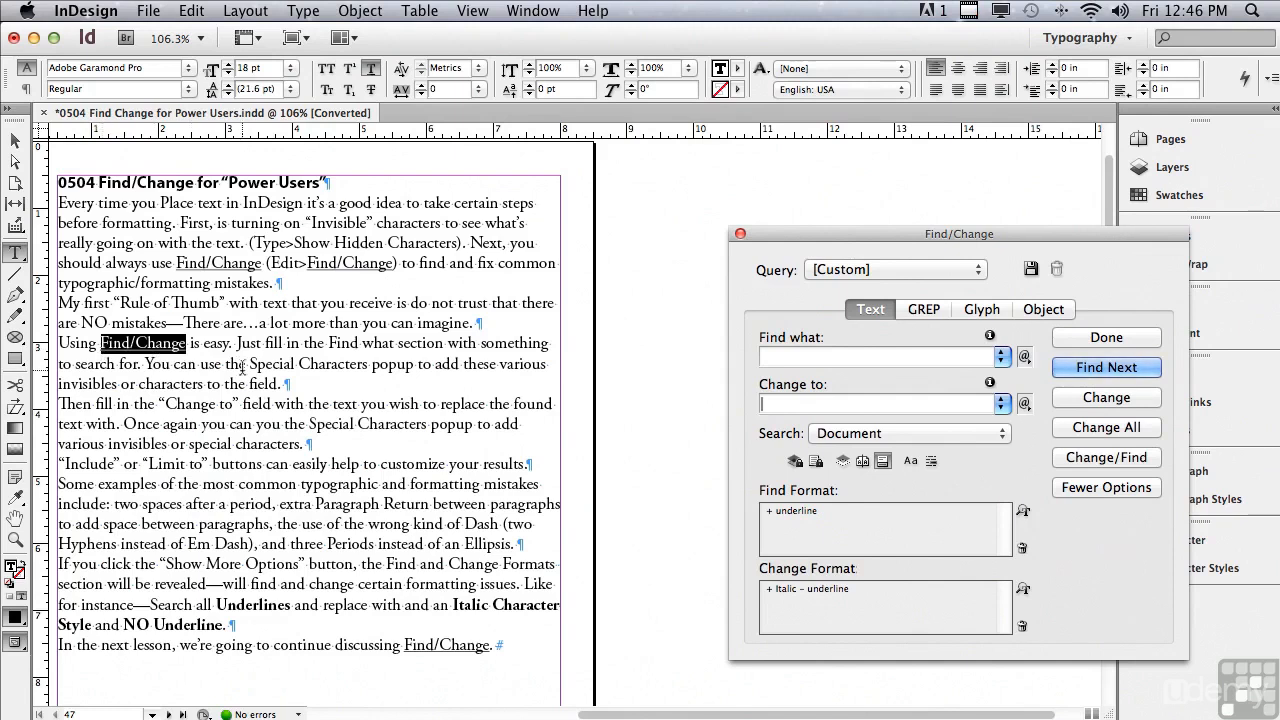
pyautogui.click(1071, 394)
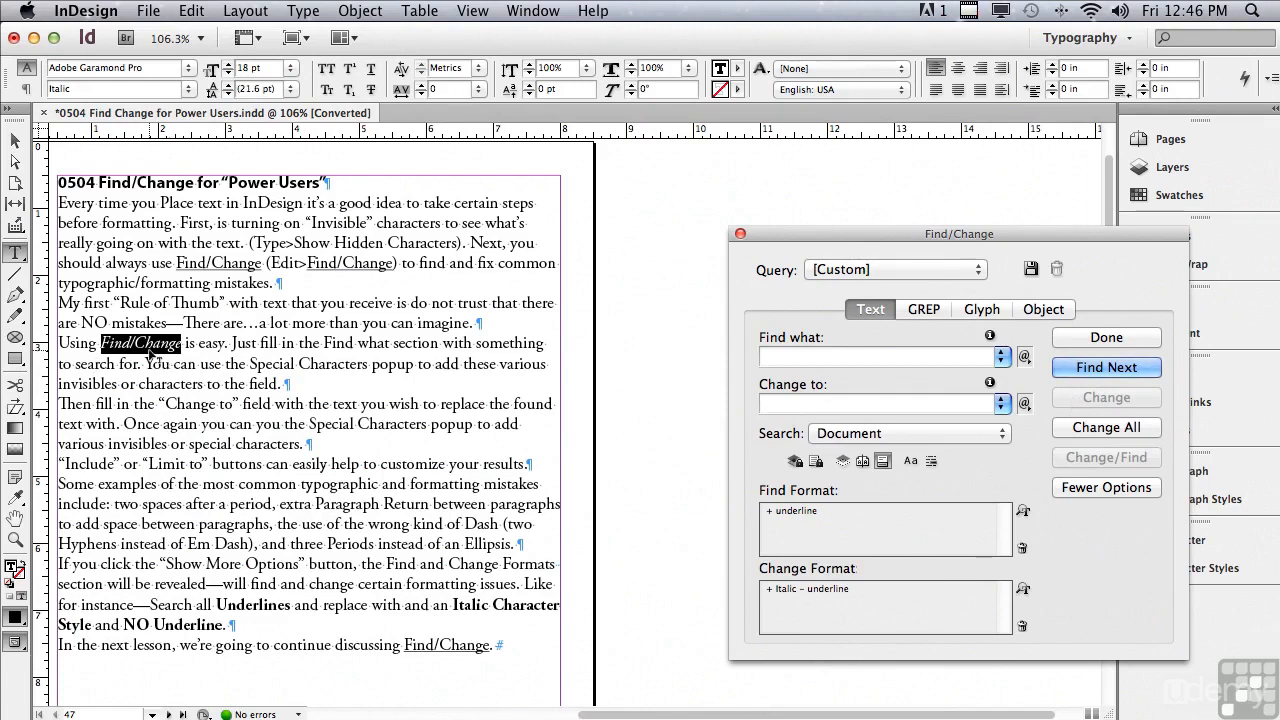
pyautogui.click(1090, 429)
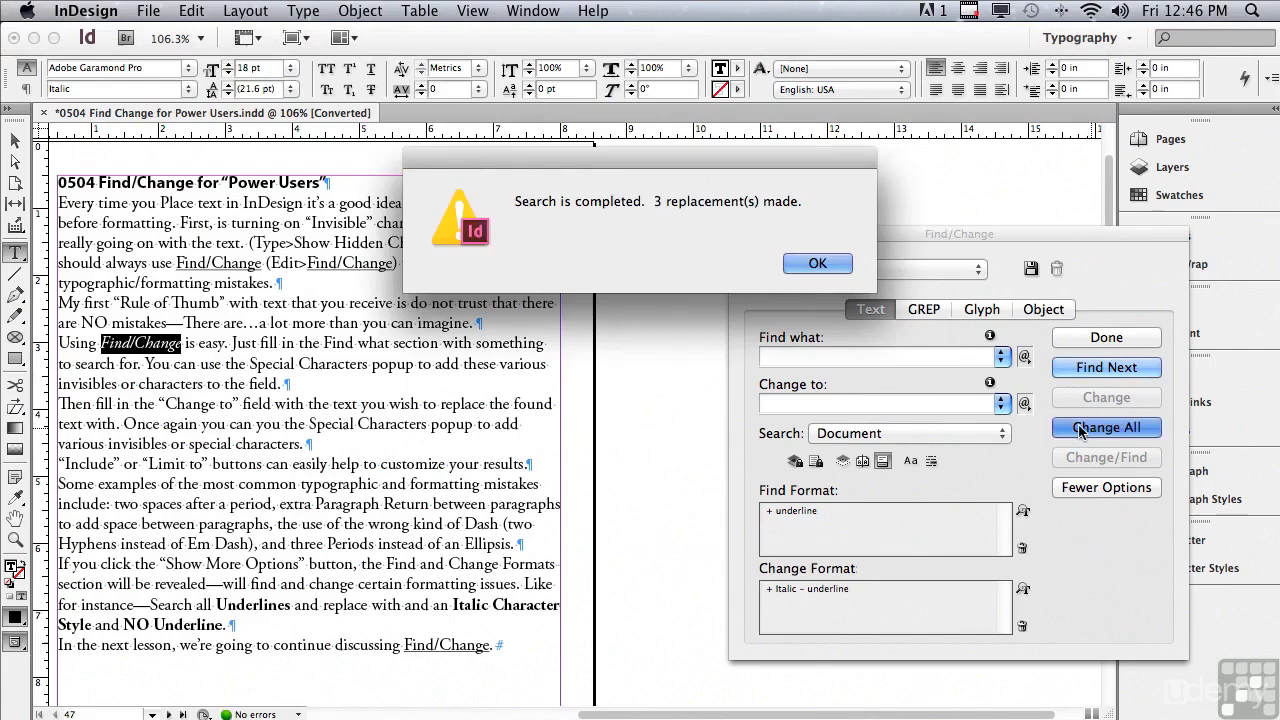
pyautogui.click(793, 264)
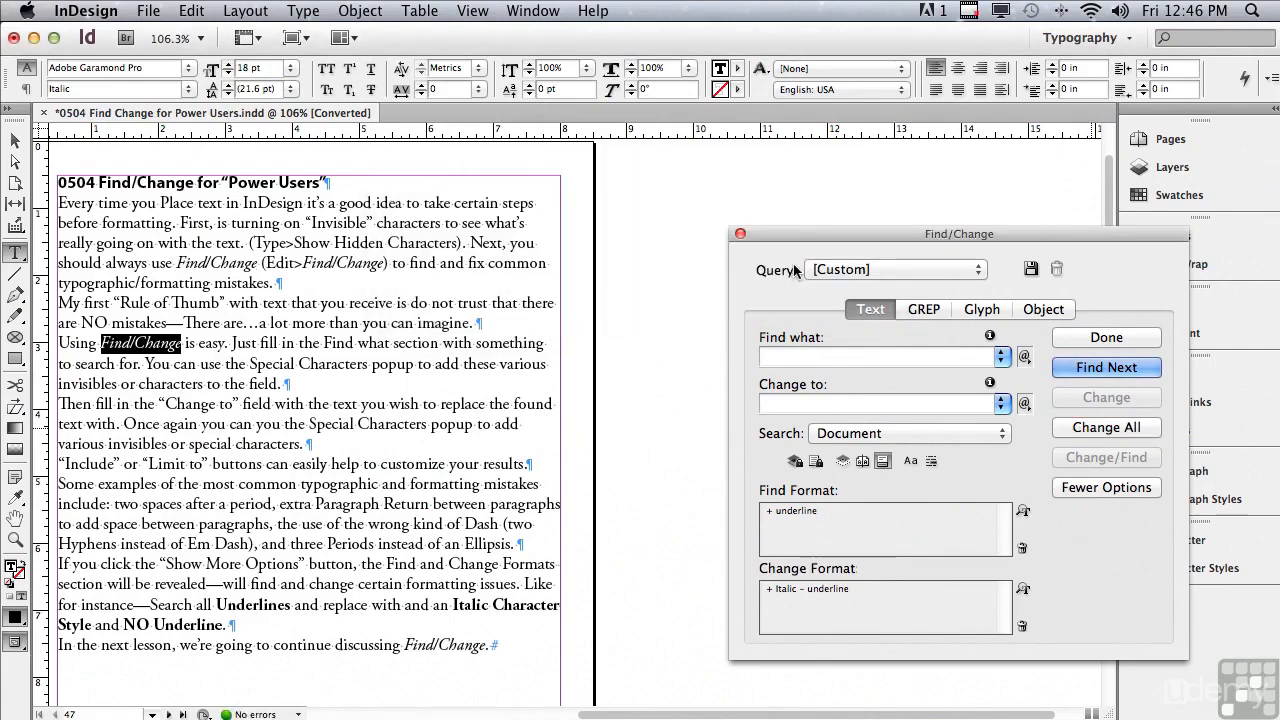
pyautogui.moveTo(696, 716); pyautogui.dragTo(656, 716)
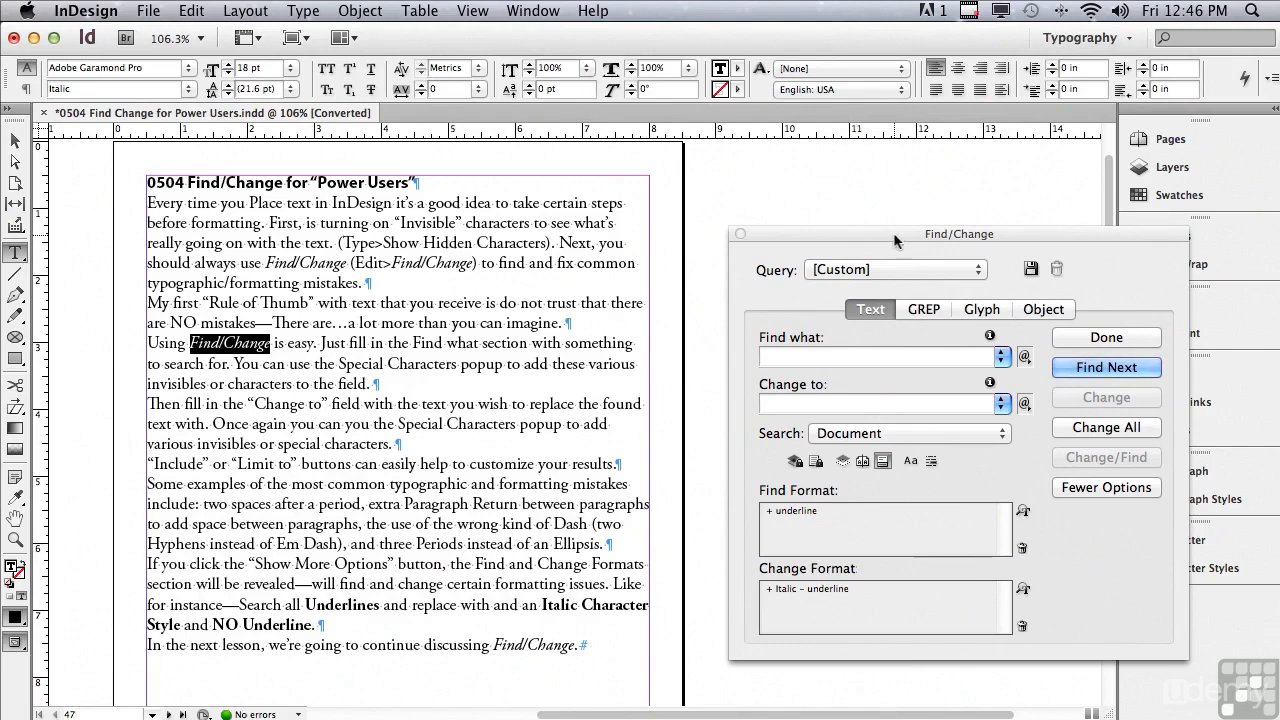
# Step: Clear both the underline find format and the italic change format from the Find/Change query
pyautogui.click(1068, 488)
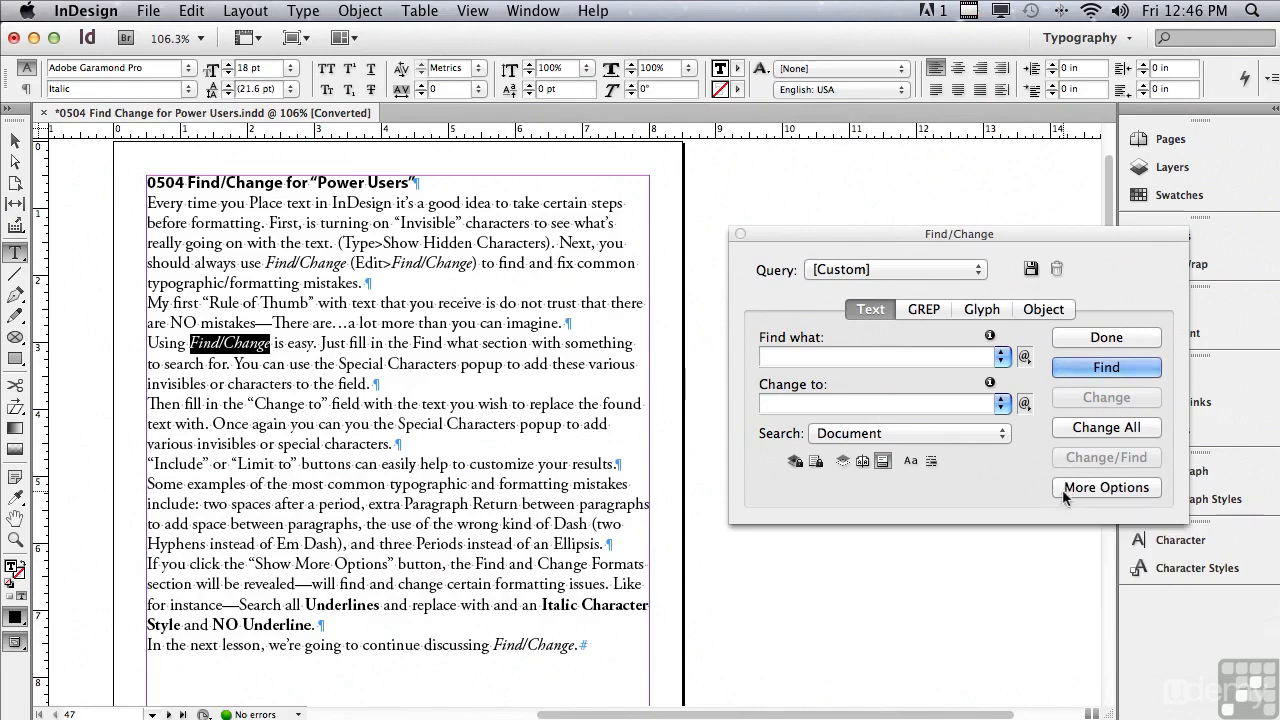
pyautogui.click(1078, 490)
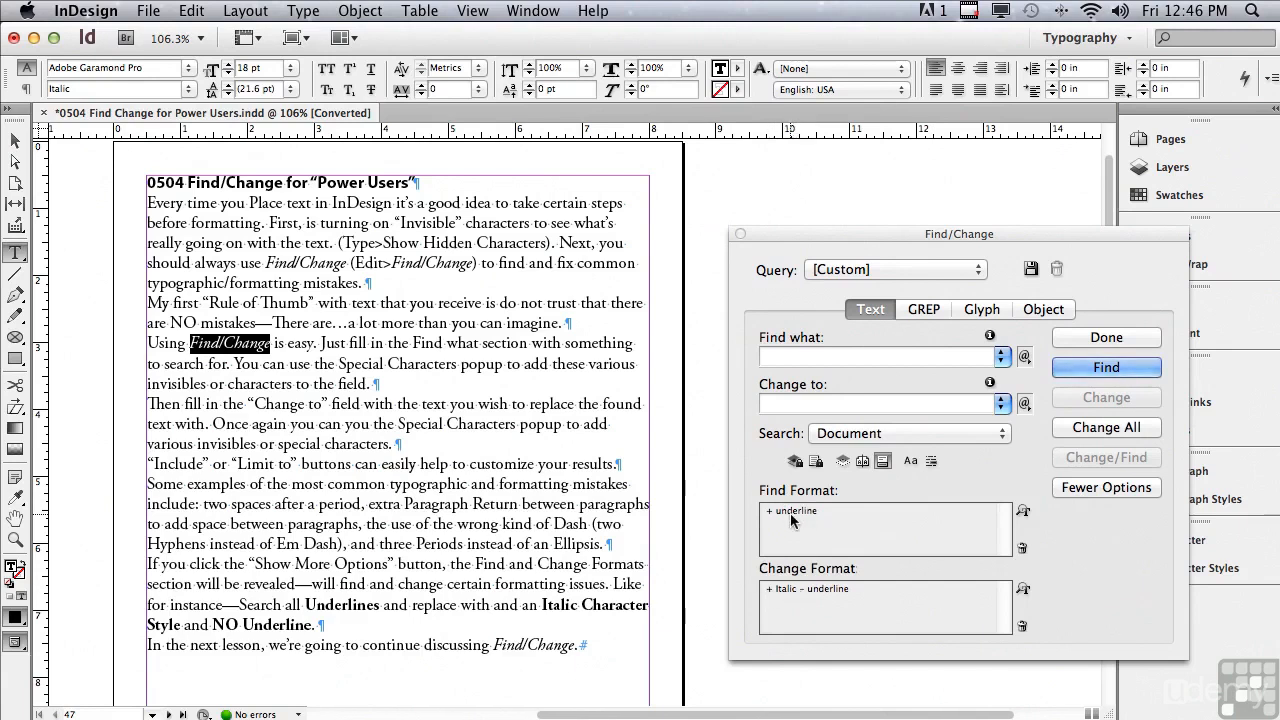
pyautogui.click(1023, 552)
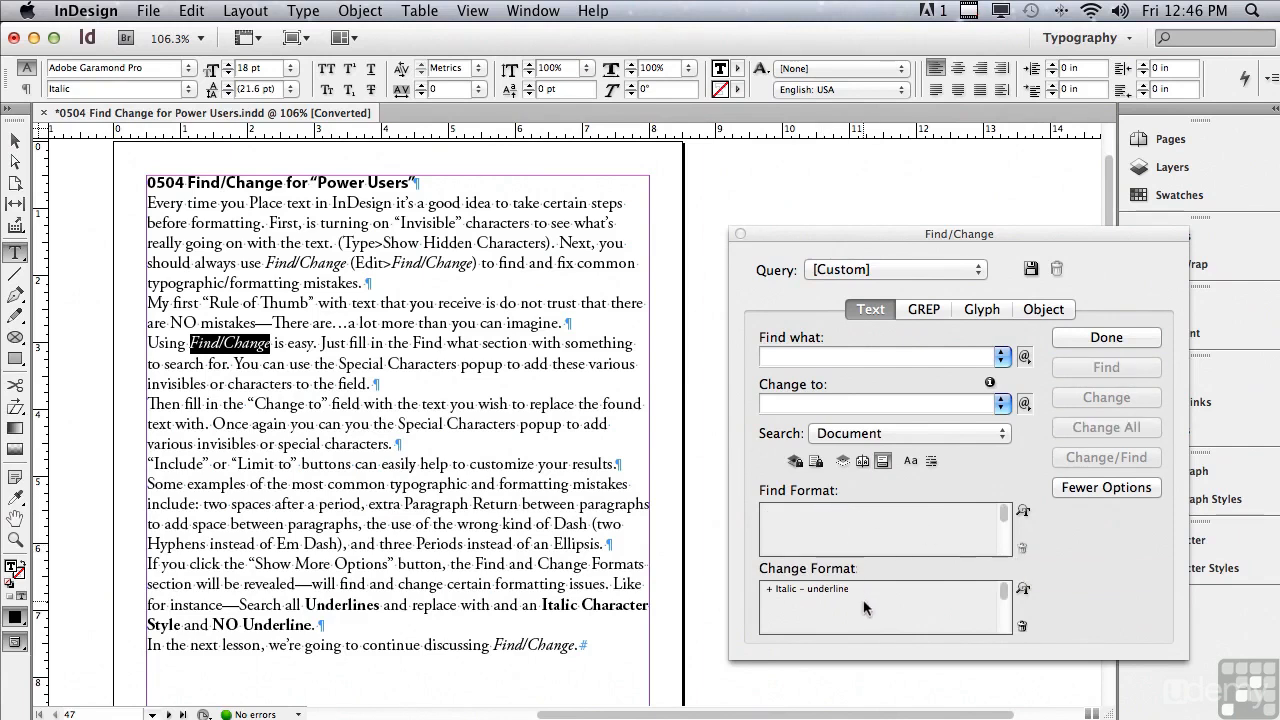
pyautogui.click(1021, 627)
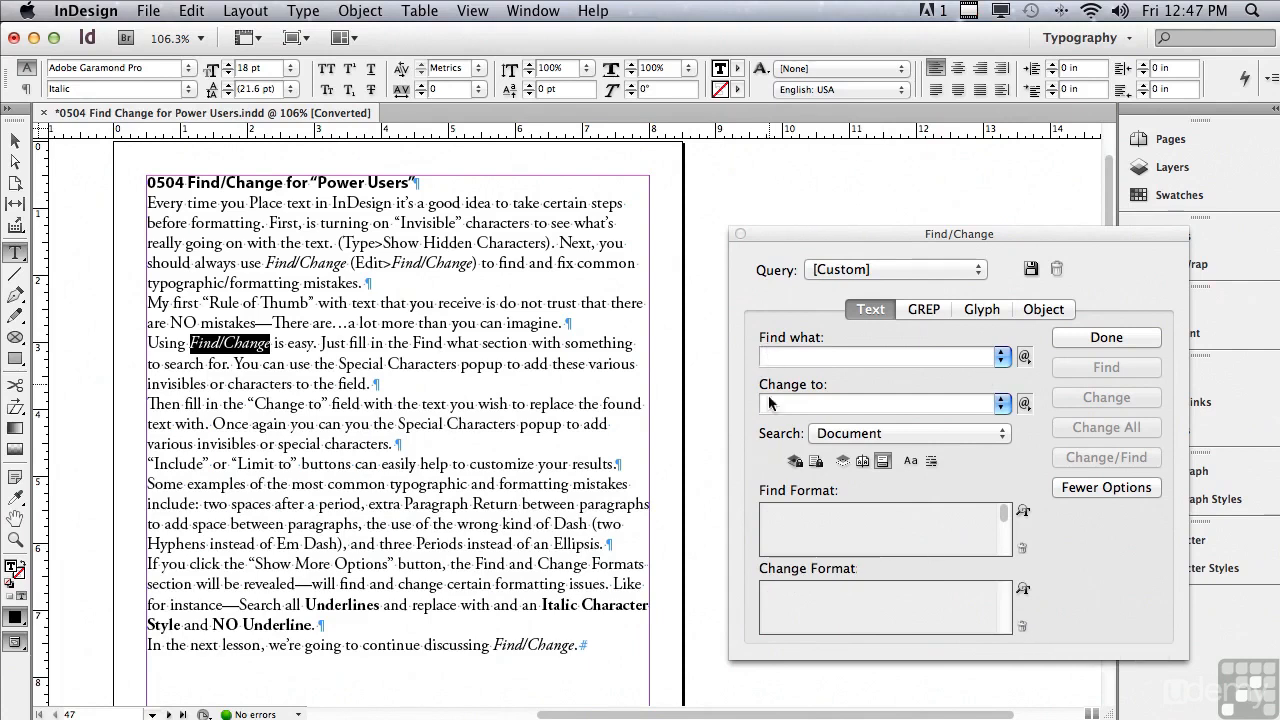